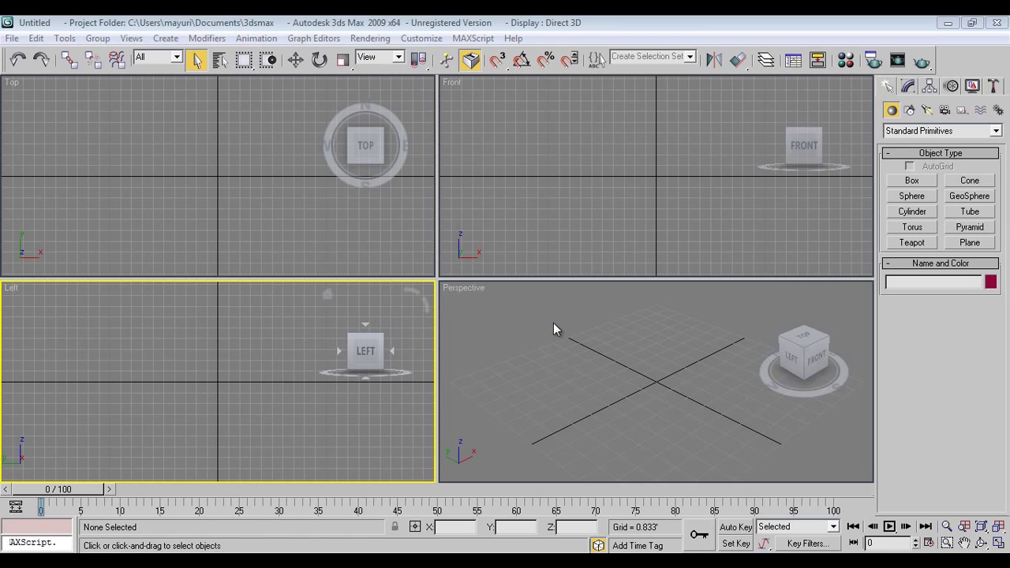
Step: Cycle twice through the Perspective, Front, Top and Left viewports, ending with Perspective active
left_click(594, 392)
left_click(537, 231)
left_click(424, 239)
left_click(271, 360)
left_click(534, 382)
left_click(534, 237)
left_click(223, 234)
left_click(197, 361)
left_click(700, 386)
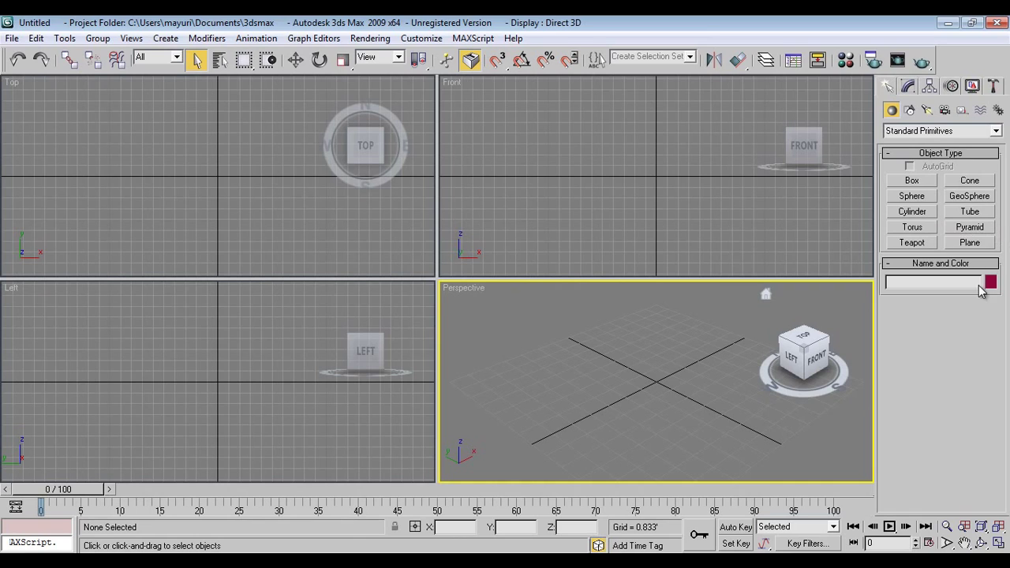
Step: Create Biped Bip01 from Create > Systems by dragging upward in the Perspective viewport
left_click(577, 208)
left_click(586, 349)
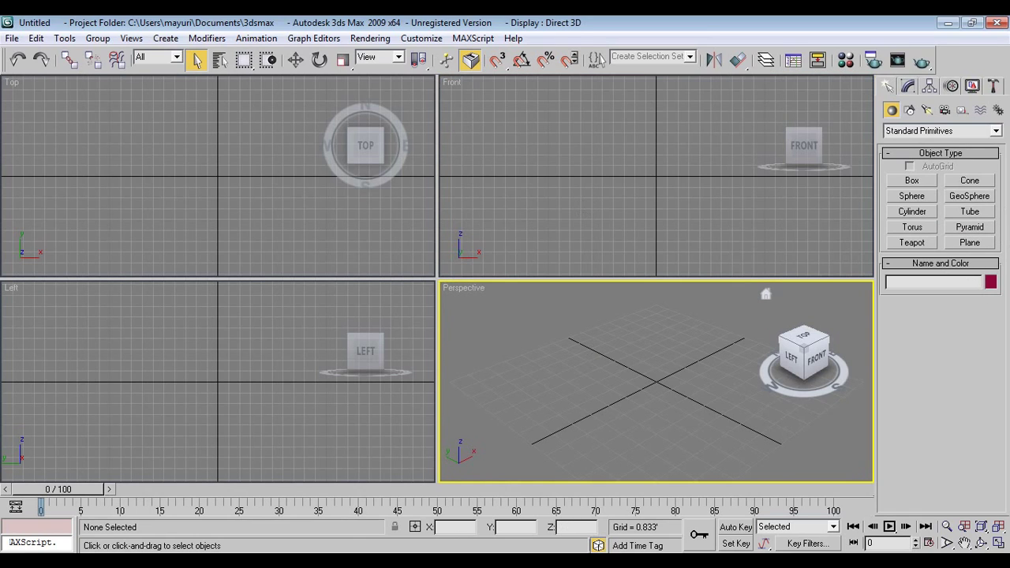
left_click(998, 110)
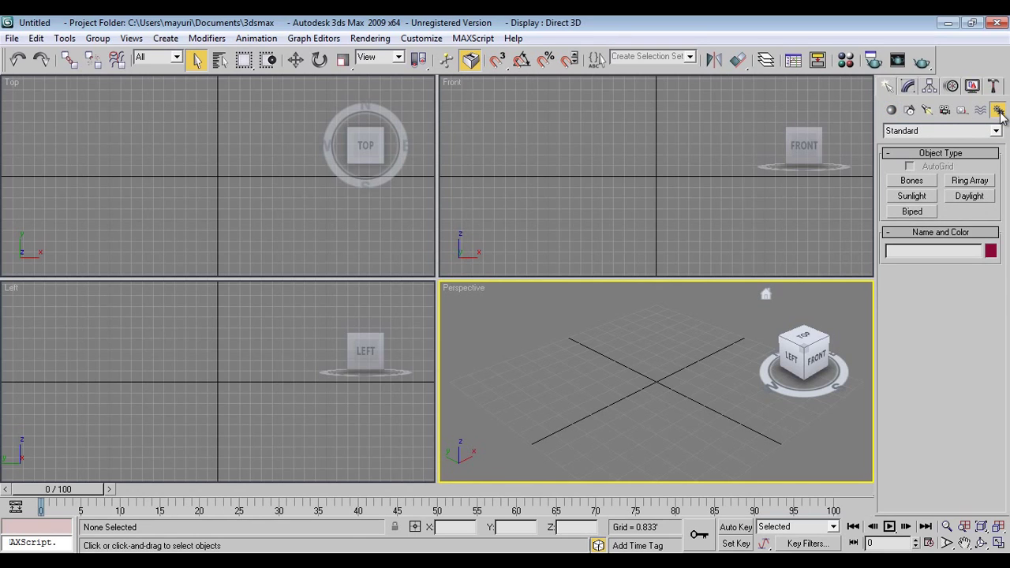
left_click(915, 213)
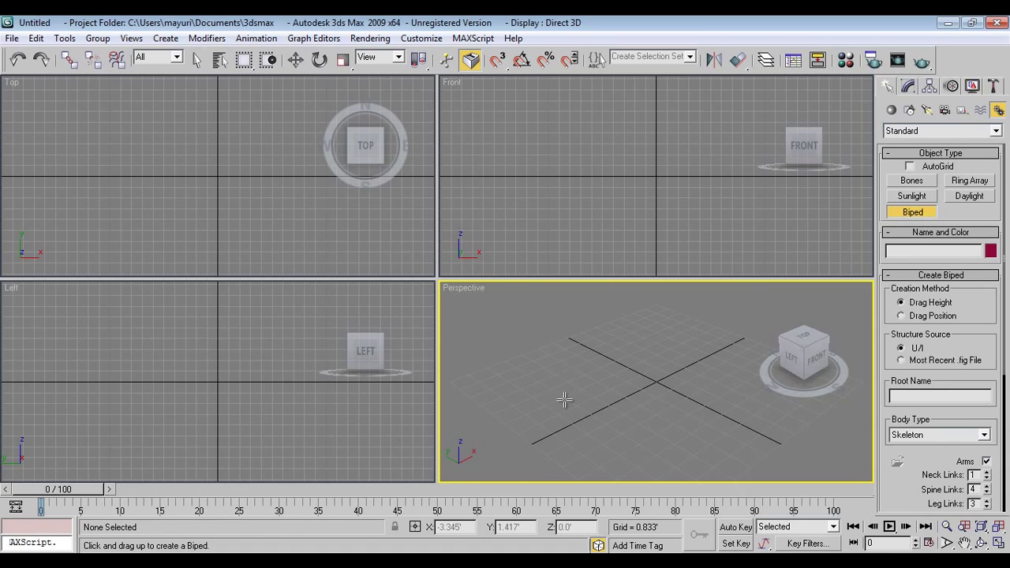
left_click_drag(563, 402, 563, 216)
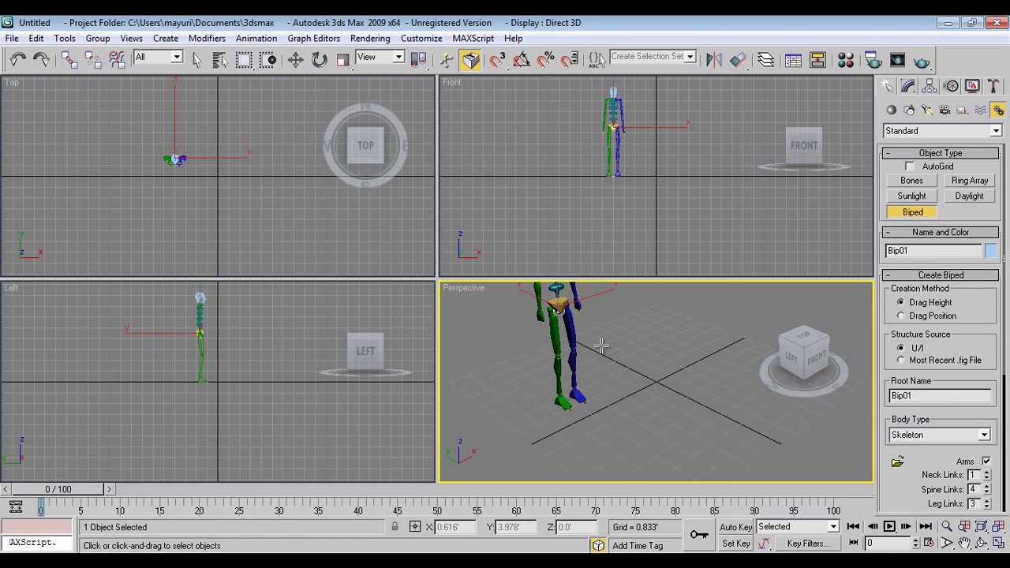
right_click(605, 355)
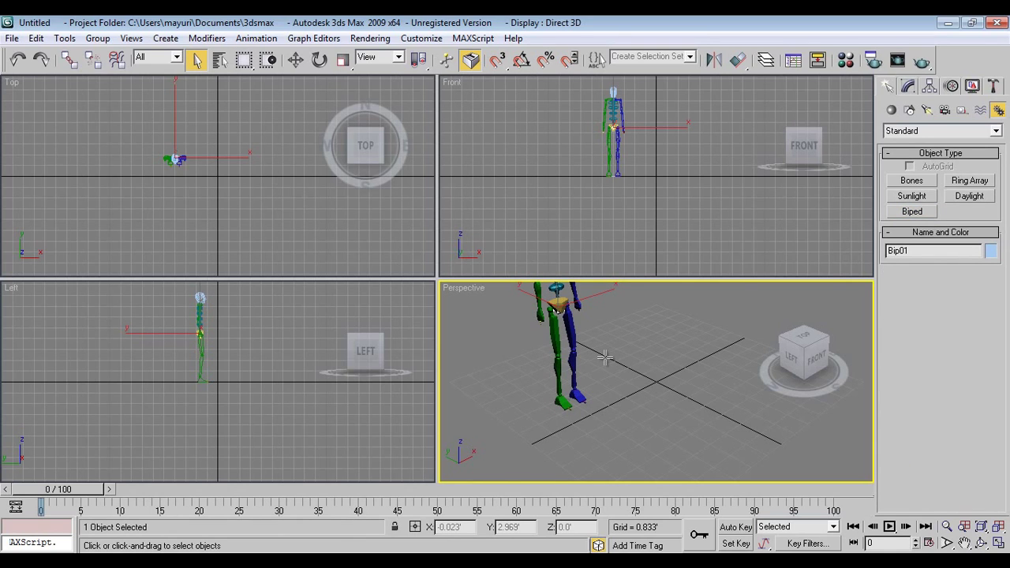
right_click(605, 355)
Step: Maximize the Perspective view and move Bip01 R Hand forward, then back to the hip
left_click(619, 360)
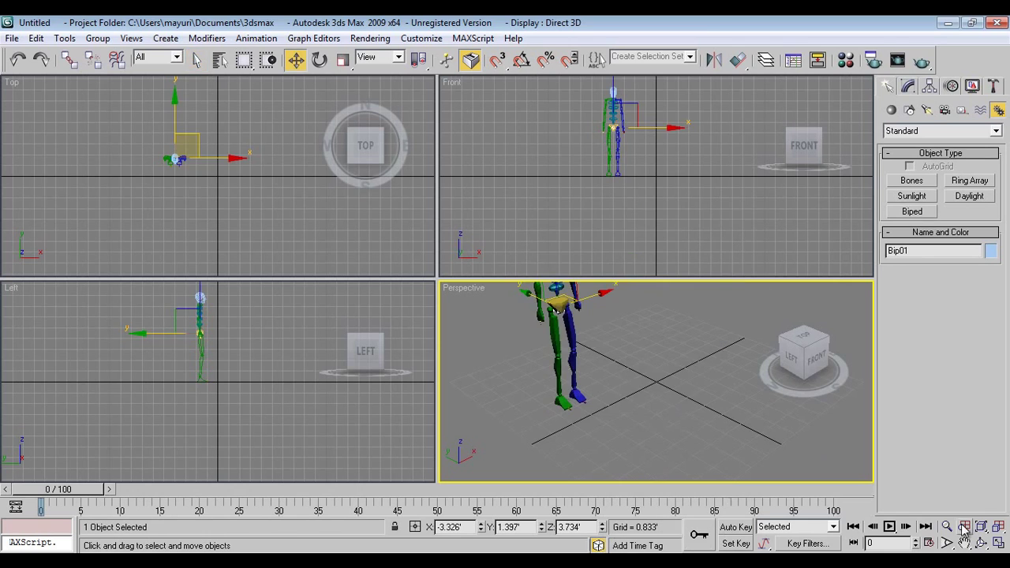
left_click(998, 542)
scroll(528, 298, "up", 2)
scroll(468, 261, "down", 4)
middle_click_drag(416, 248, 355, 272)
left_click(334, 265)
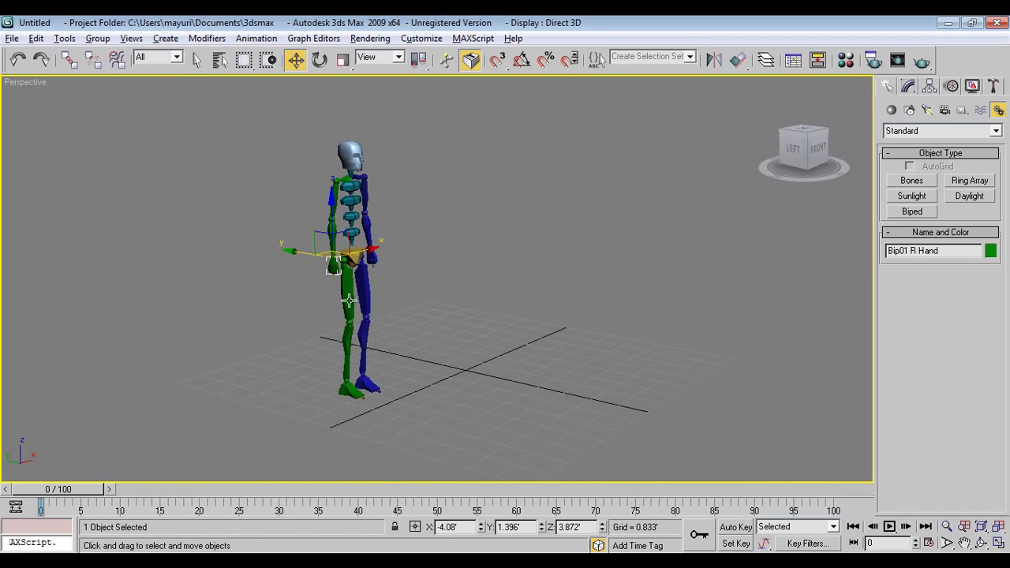
mouse_move(330, 240)
middle_mouse_down("alt")
mouse_move(384, 295)
mouse_move(330, 254)
middle_mouse_up("alt")
mouse_move(329, 254)
left_mouse_down()
mouse_move(320, 250)
mouse_move(347, 225)
mouse_move(335, 165)
mouse_move(327, 252)
left_mouse_up()
middle_click_drag(327, 252, 351, 256, "alt")
Step: Rotate the biped's pelvis, then rotate the spine to bend the skeleton
left_click(353, 251)
right_click(364, 249)
left_click(383, 280)
left_click_drag(379, 282, 386, 252)
left_click(462, 221)
left_click(353, 231)
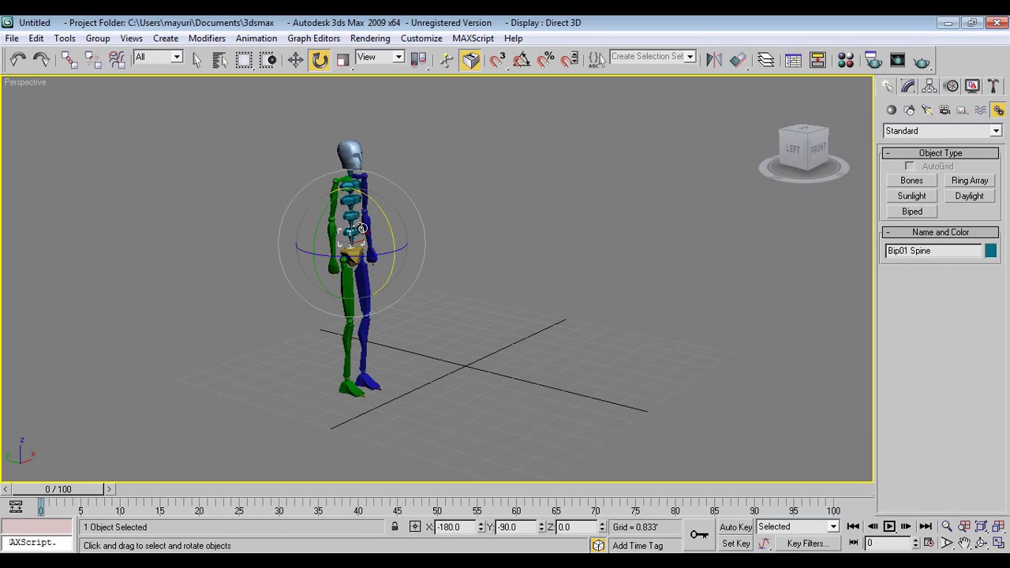
left_click_drag(380, 212, 415, 280)
Step: Move the left foot into a stepping pose at X -2.989, Y 1.397, Z 0.387
left_click(355, 384)
right_click(385, 348)
left_click(415, 352)
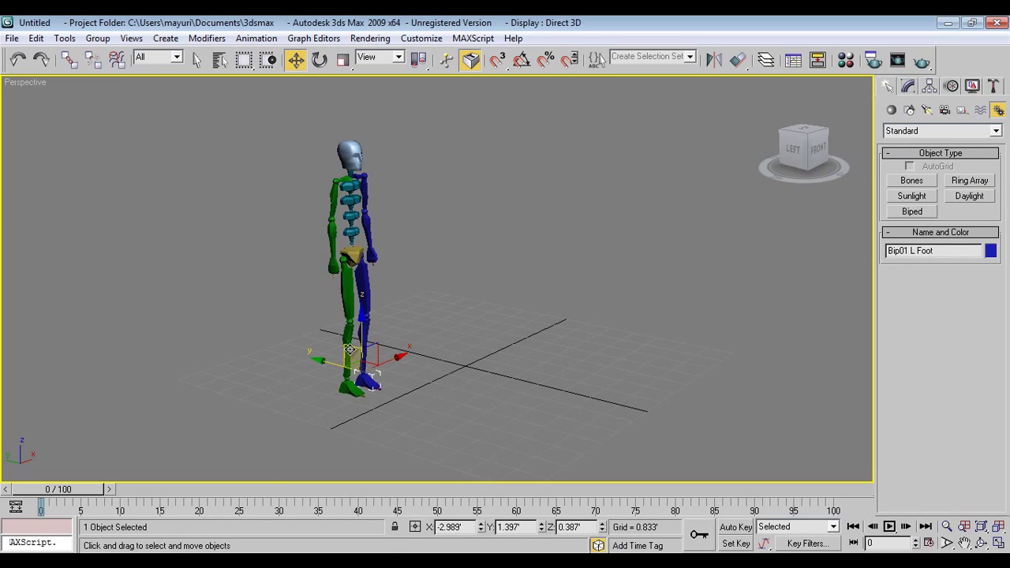
left_click_drag(344, 365, 360, 341)
middle_click_drag(516, 337, 544, 319, "alt")
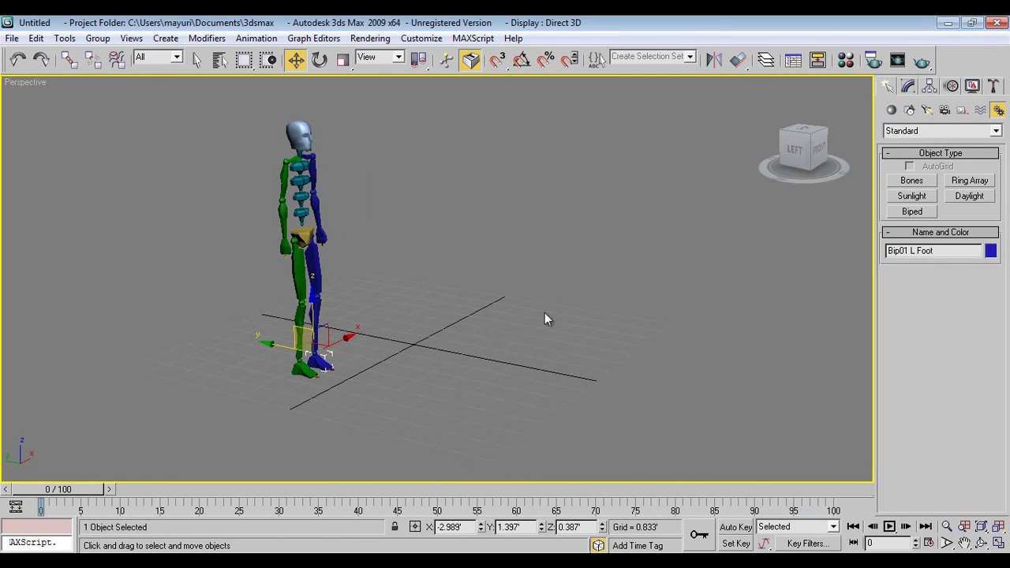
Step: Select Bip01 Pelvis and turn on Footstep Mode in the Motion panel
left_click(950, 88)
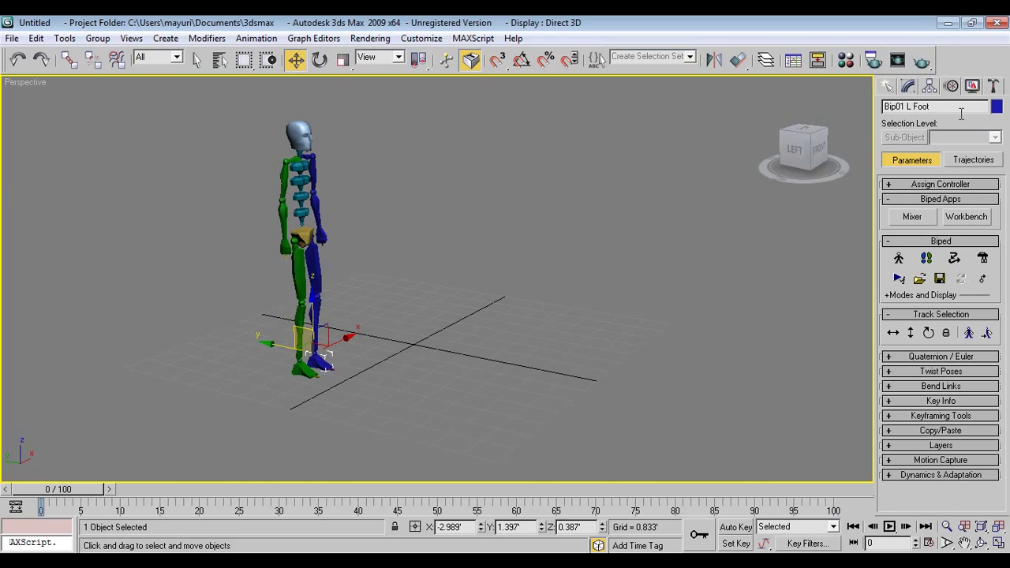
left_click(887, 86)
right_click(528, 222)
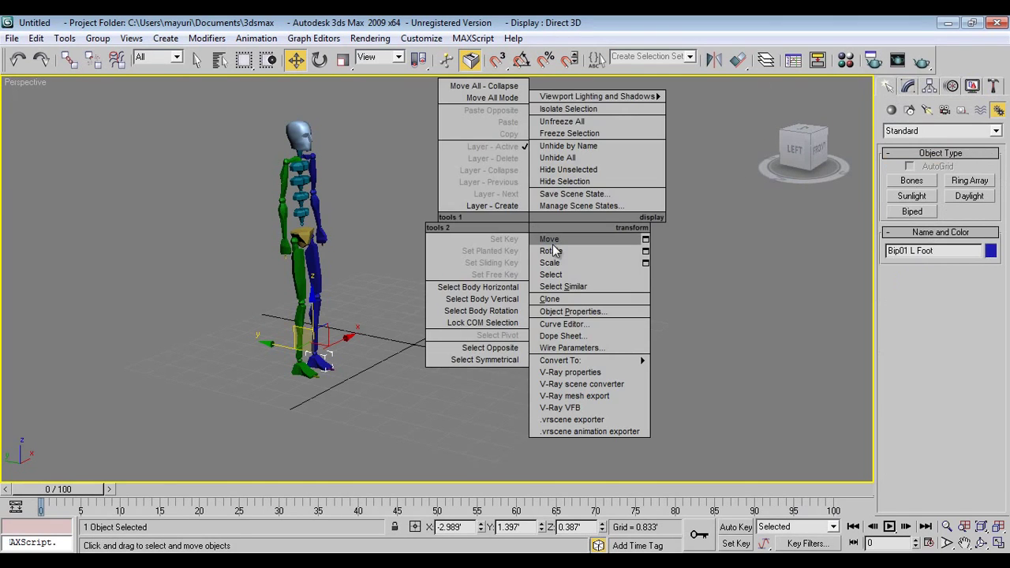
left_click(318, 248)
left_click(310, 233)
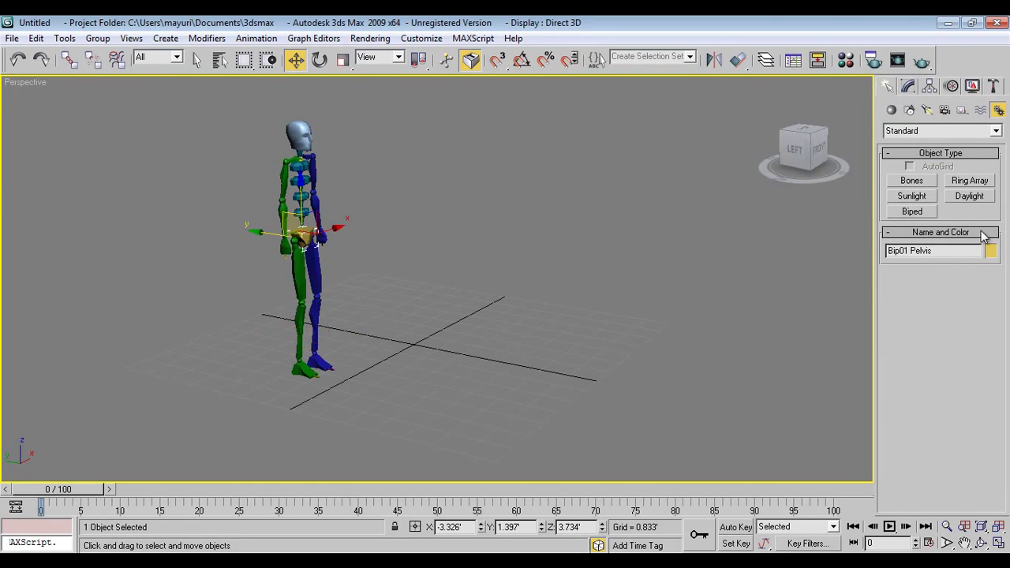
left_click(951, 86)
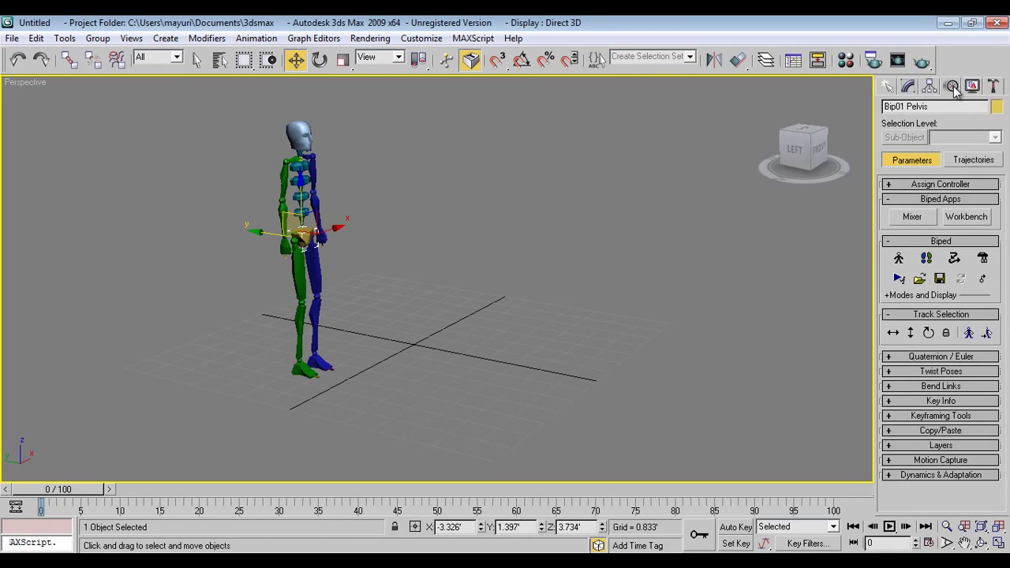
left_click(927, 259)
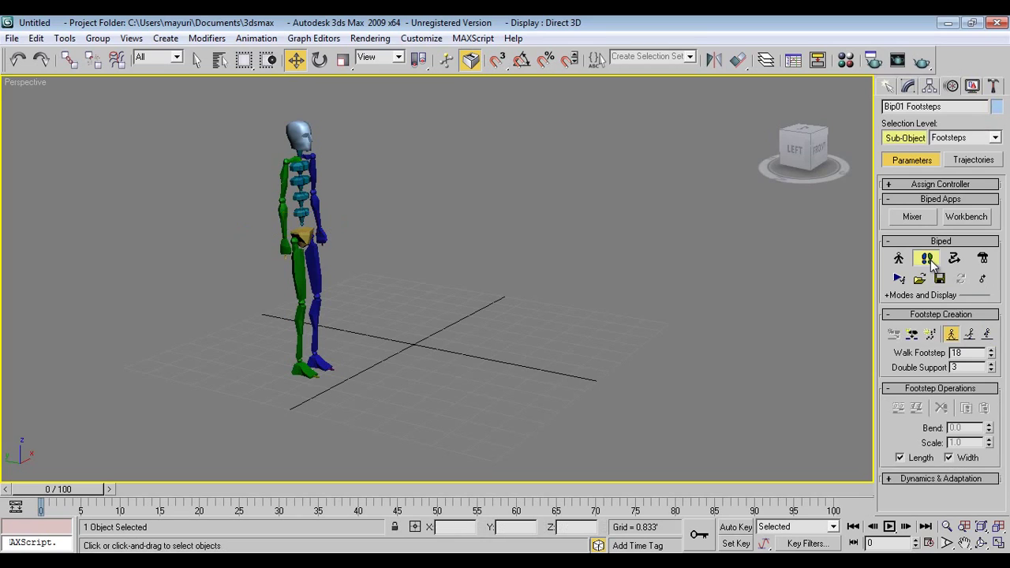
Step: Start Create Footsteps and place footsteps 0 through 7 in a line ahead of the biped
left_click(913, 334)
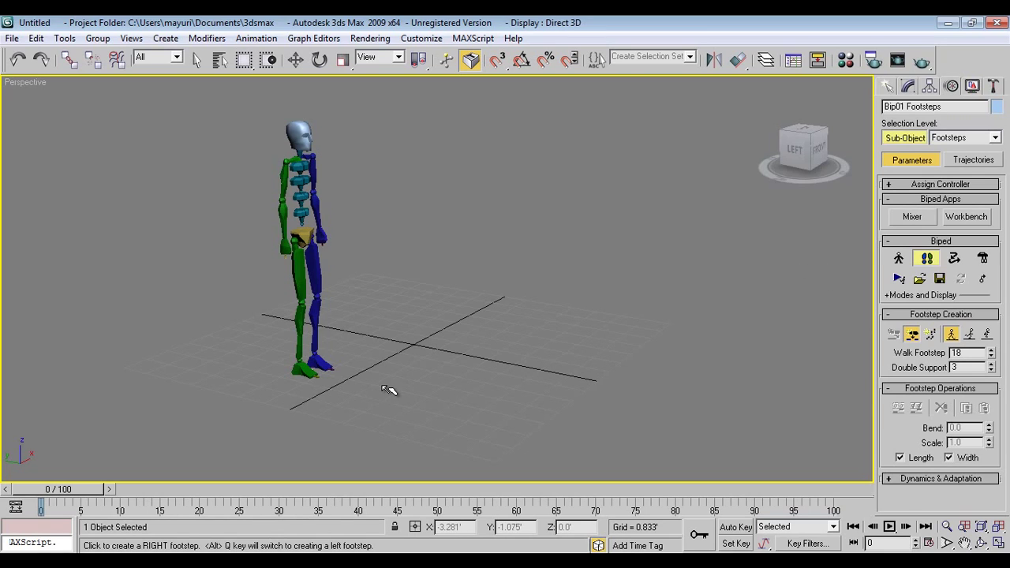
middle_click_drag(387, 388, 346, 407, "alt")
scroll(351, 404, "down", 3)
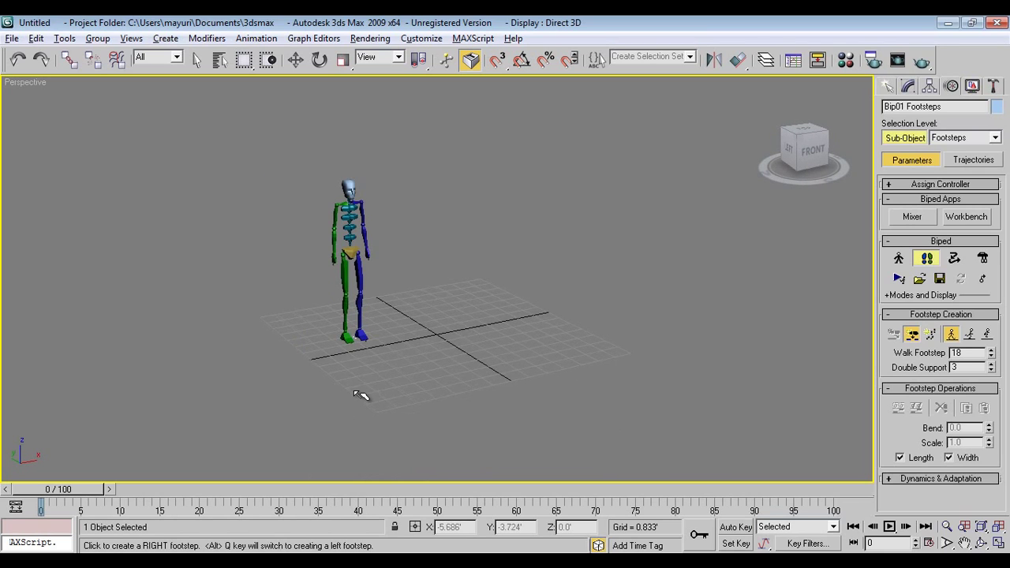
left_click(363, 359)
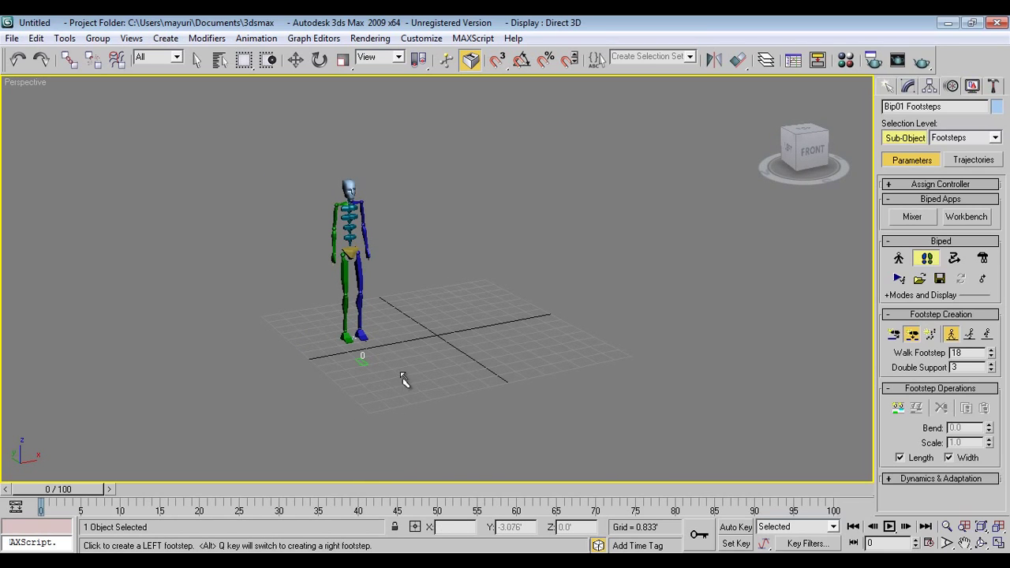
left_click(392, 368)
left_click(392, 387)
left_click(418, 396)
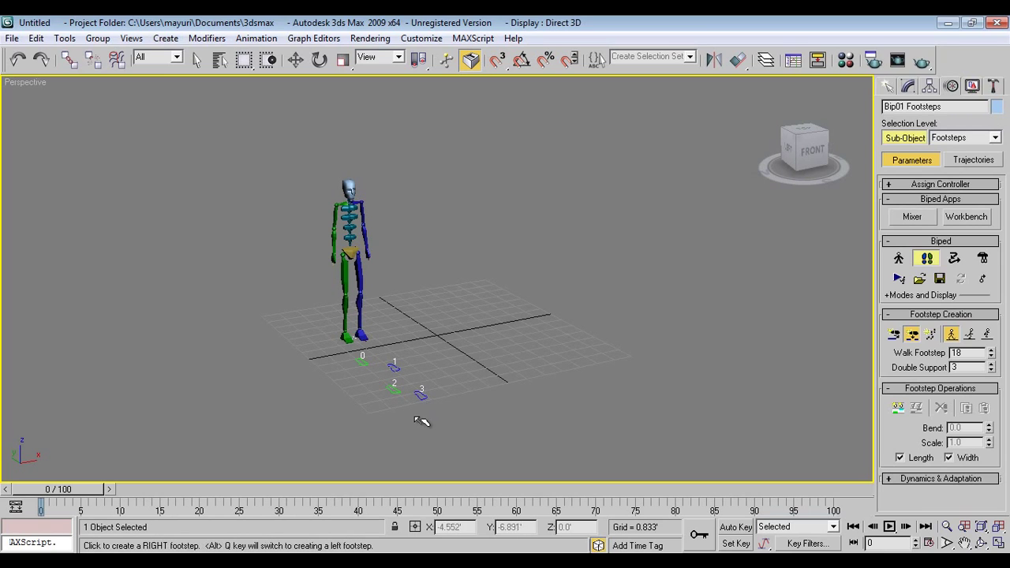
left_click(419, 419)
left_click(446, 426)
left_click(463, 454)
left_click(479, 457)
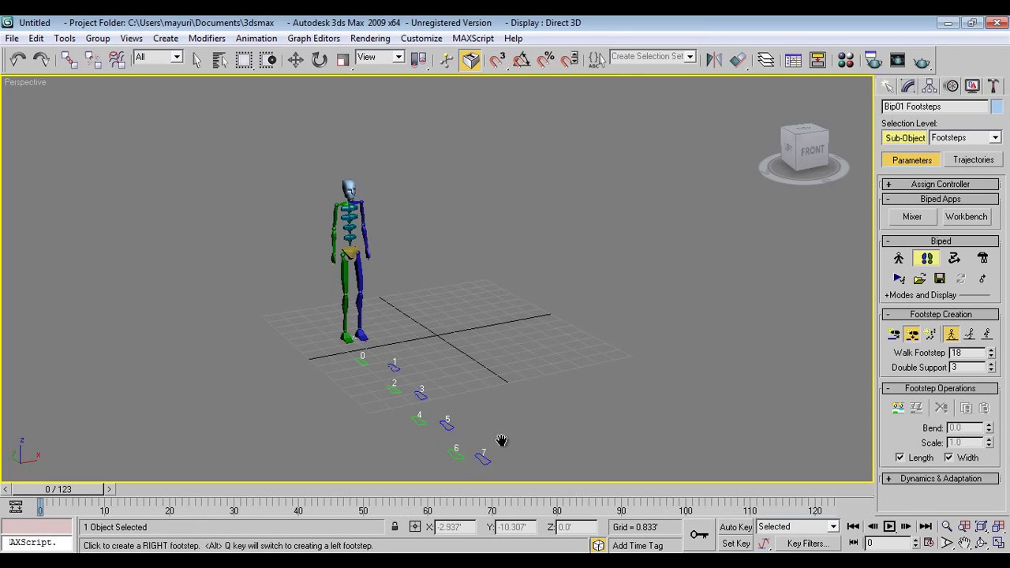
Step: Pan ahead and place footsteps 8 through 16 to continue the straight path
middle_click_drag(500, 444, 468, 356)
left_click(438, 364)
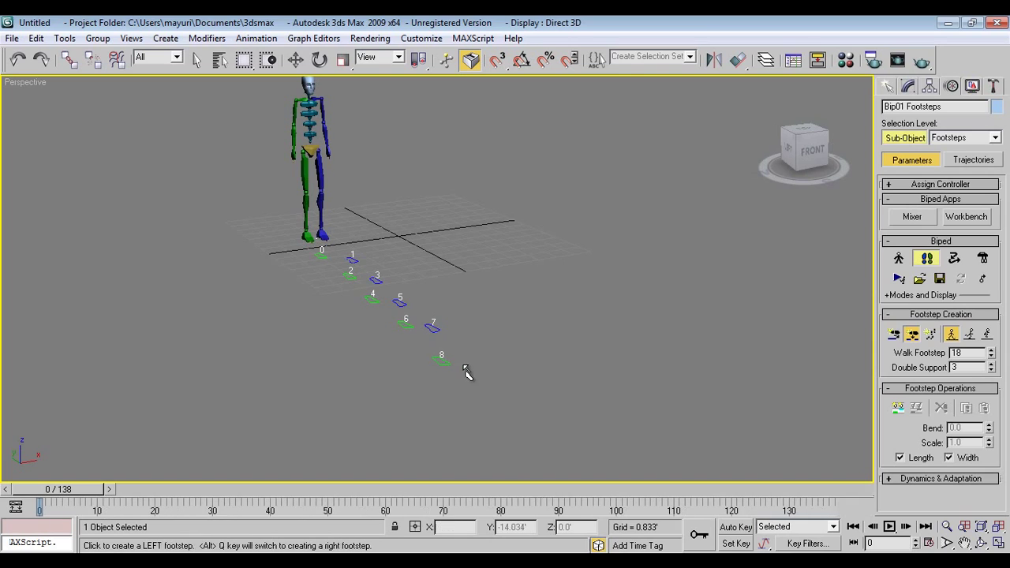
left_click(473, 367)
left_click(484, 397)
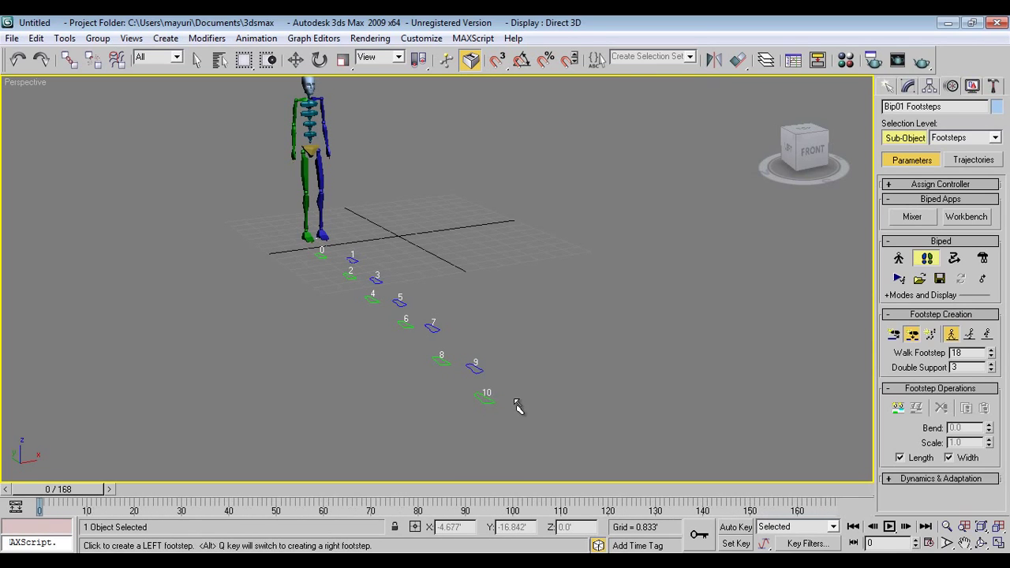
left_click(526, 404)
left_click(527, 435)
left_click(573, 442)
middle_click_drag(574, 447, 498, 348)
left_click(500, 350)
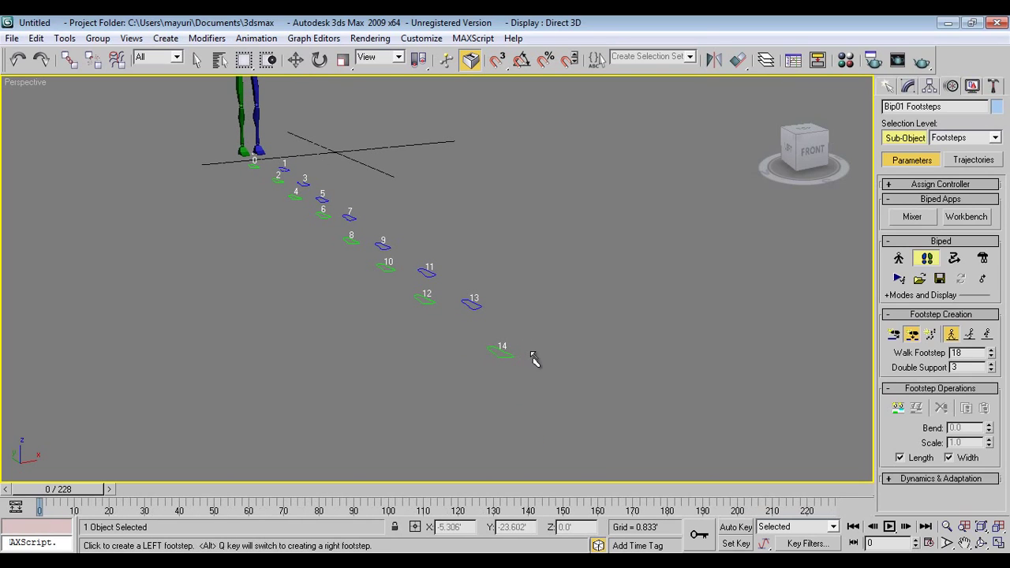
left_click(535, 352)
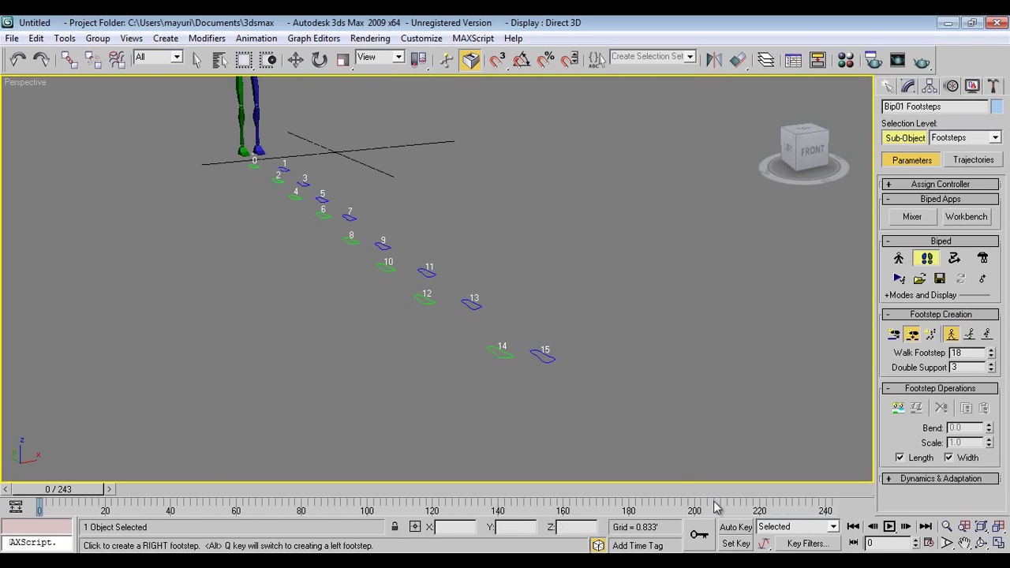
left_click(557, 398)
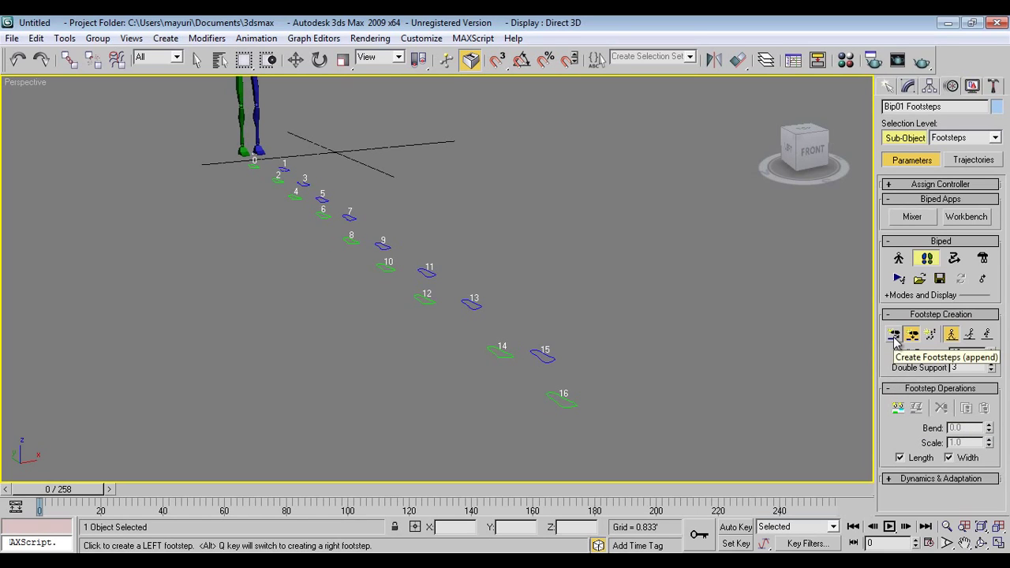
left_click(898, 408)
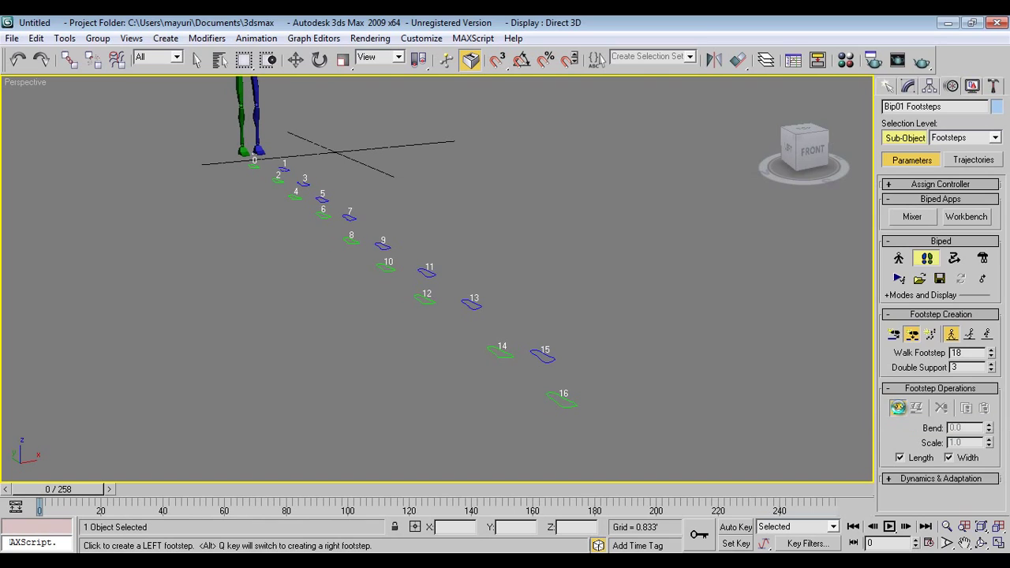
middle_click_drag(608, 203, 599, 245, "alt")
scroll(600, 245, "down", 2)
scroll(602, 253, "down", 2)
left_click(891, 527)
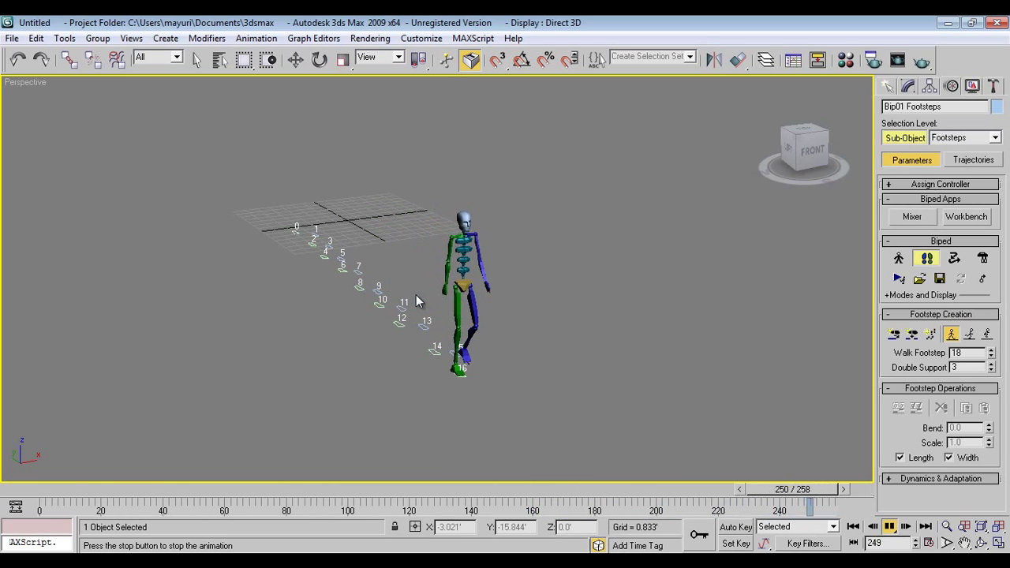
left_click(889, 533)
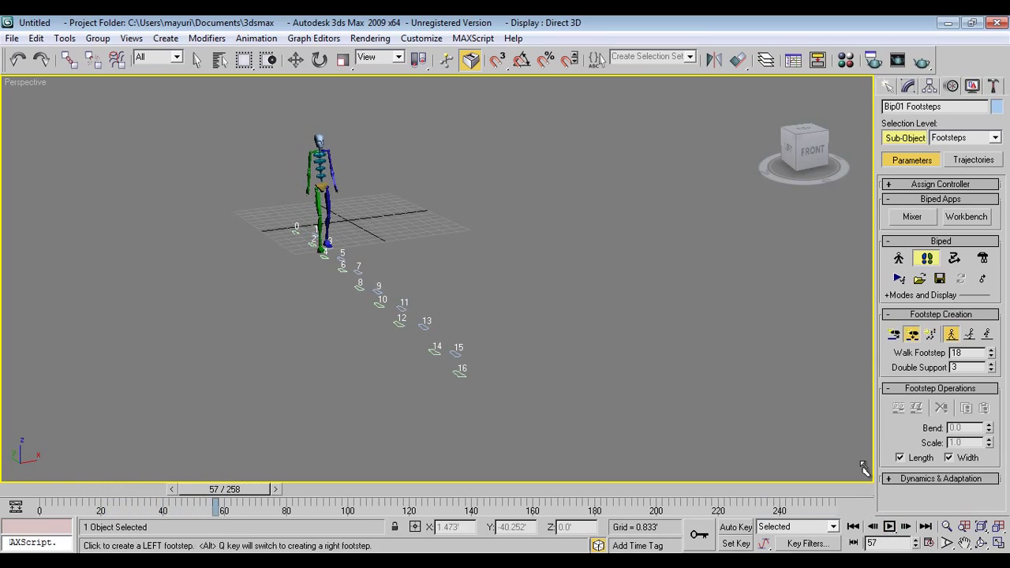
Step: Append 5 walking footsteps starting after the last footstep via Create Multiple Footsteps
left_click(931, 334)
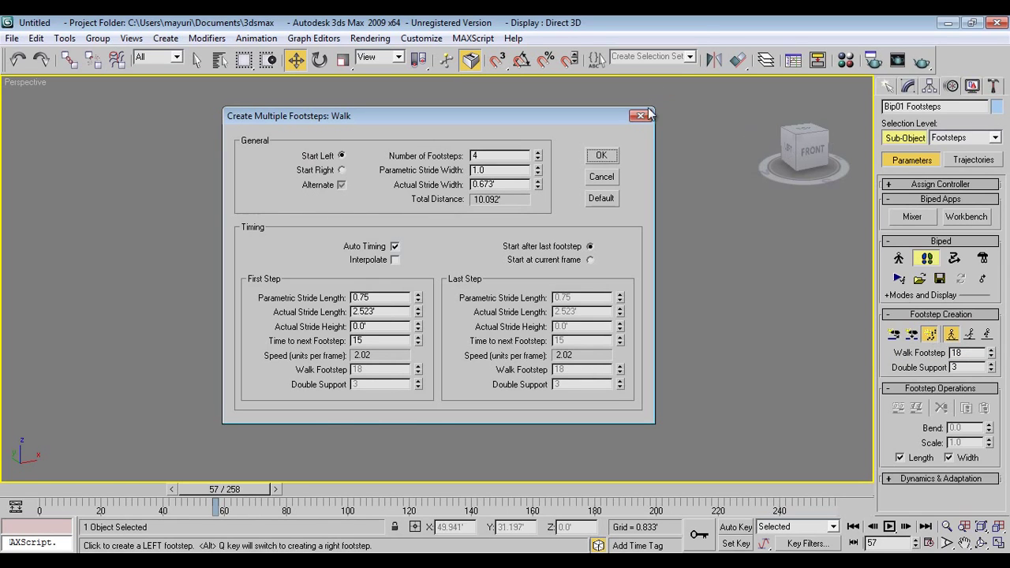
left_click(601, 154)
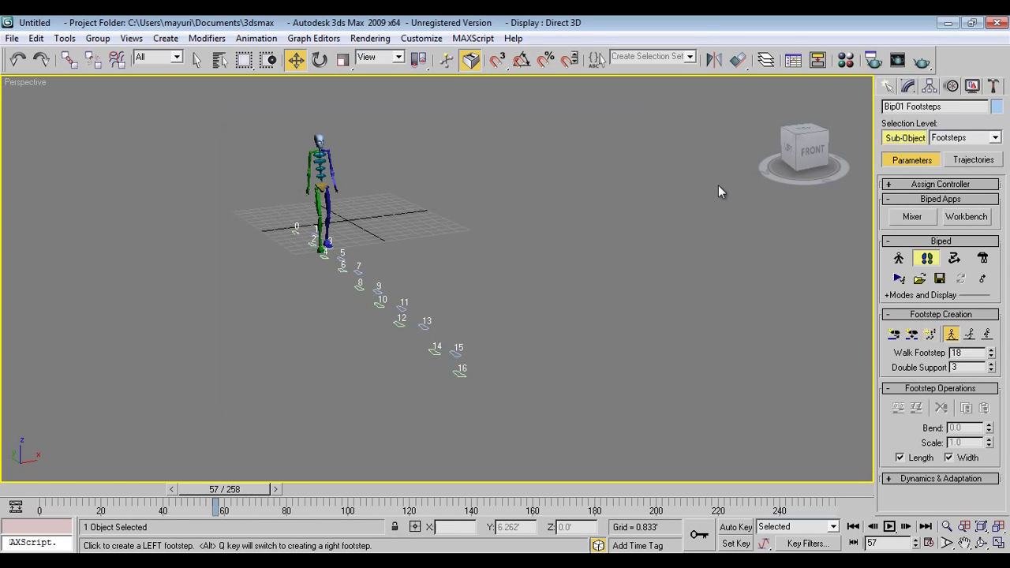
left_click(932, 334)
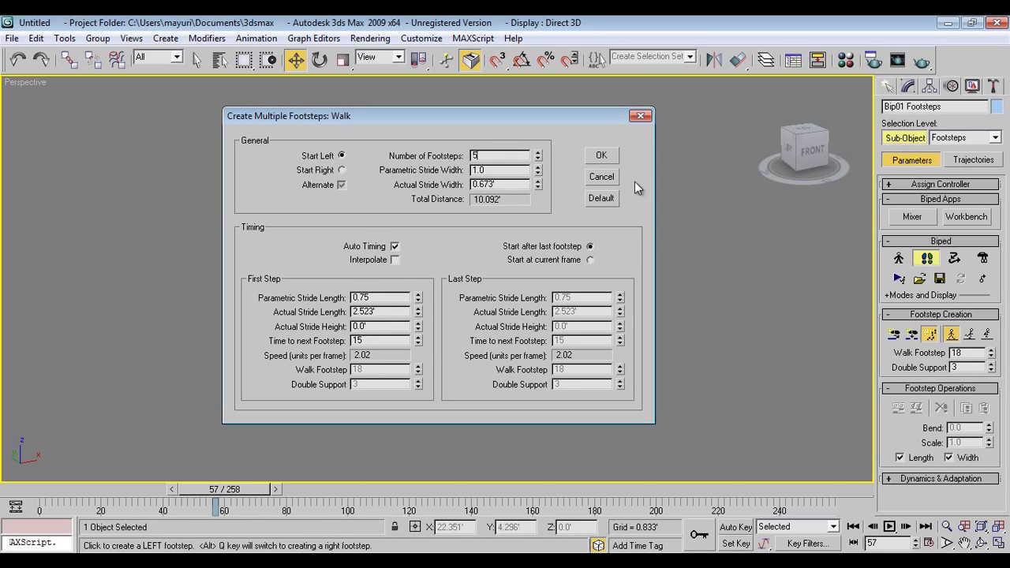
left_click(600, 156)
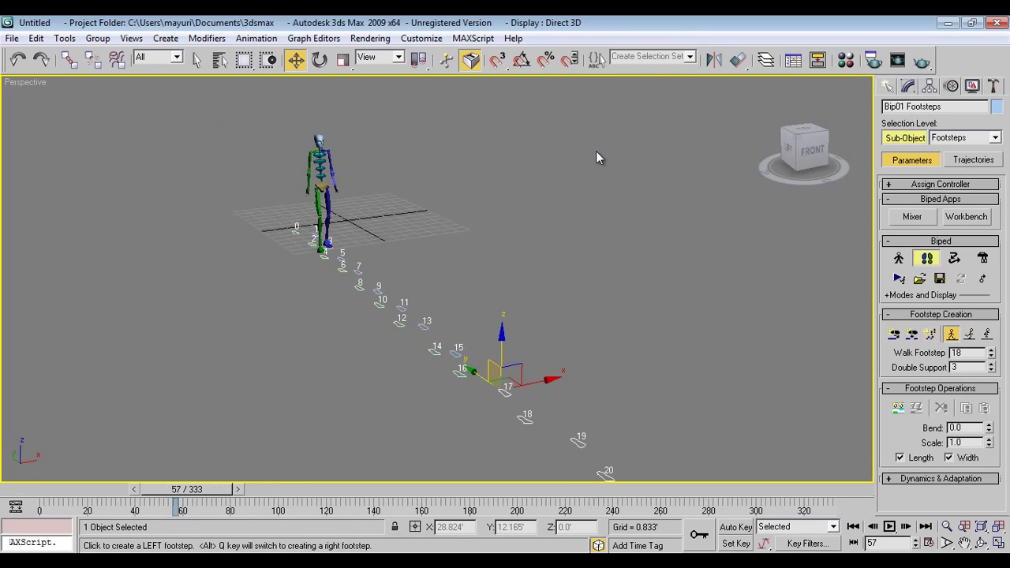
Step: Create keys for the inactive footsteps and replay the walk to footstep 21
left_click(894, 336)
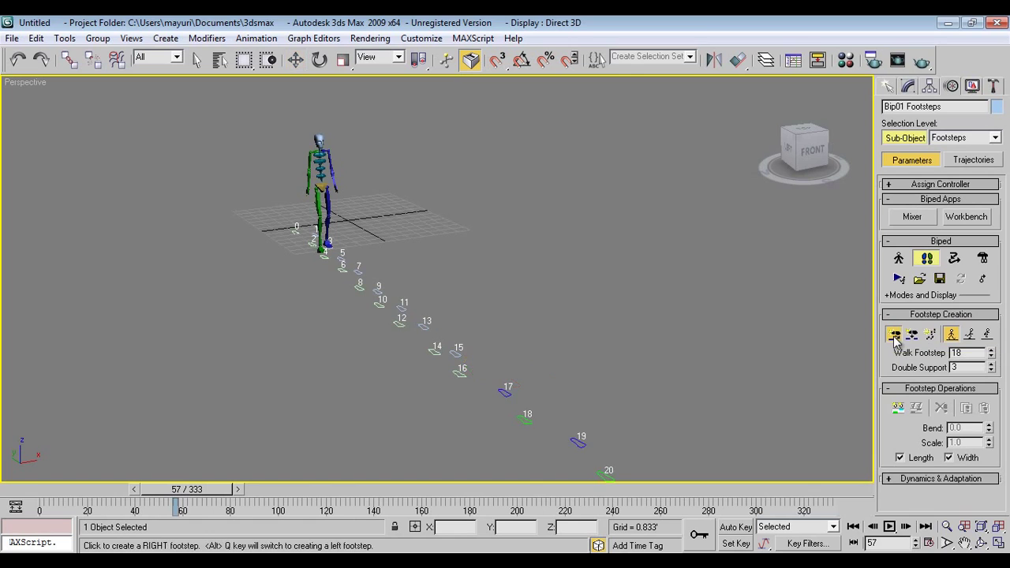
scroll(667, 322, "down", 5)
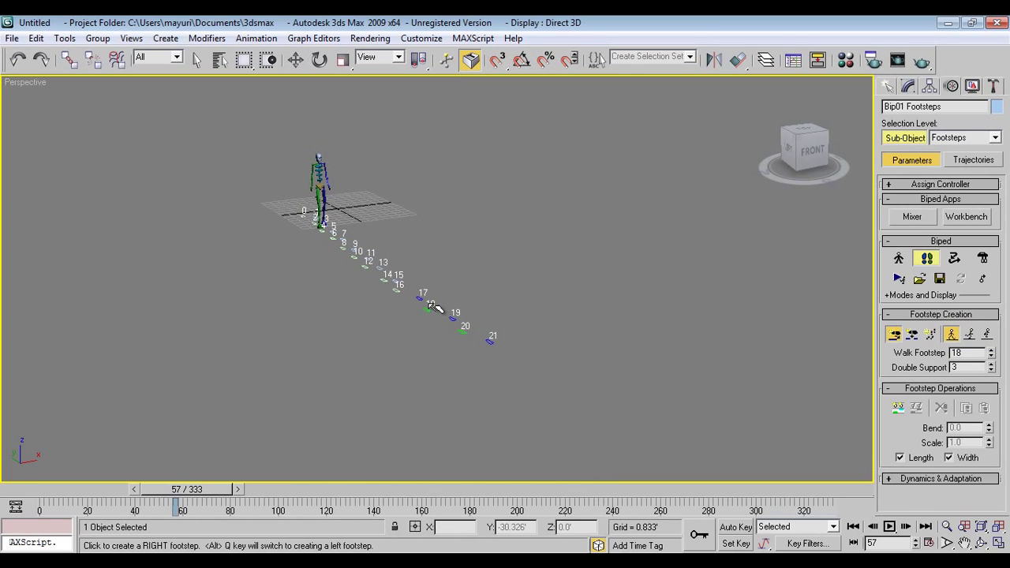
left_click(889, 527)
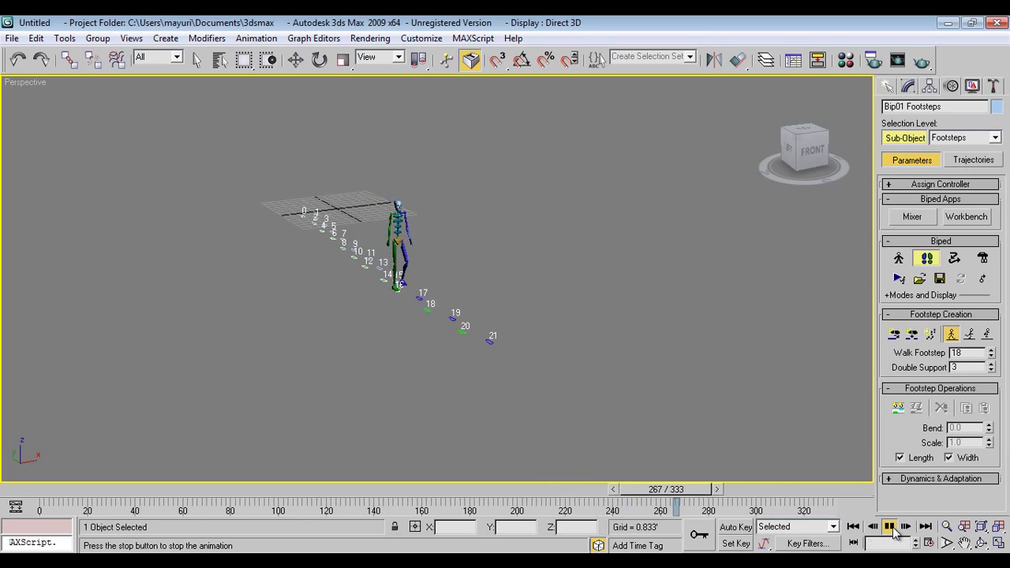
left_click(894, 531)
left_click(897, 407)
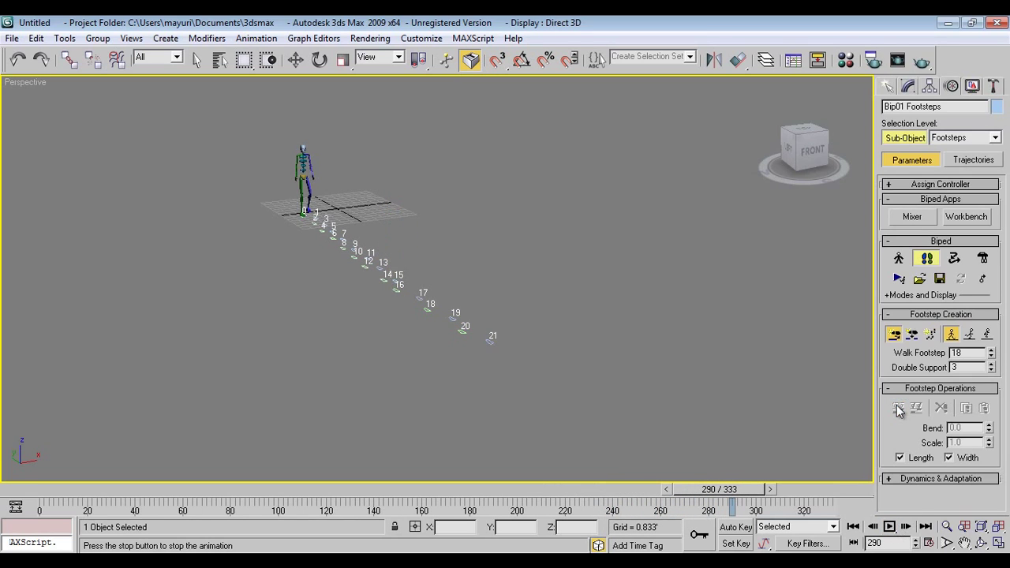
left_click(890, 527)
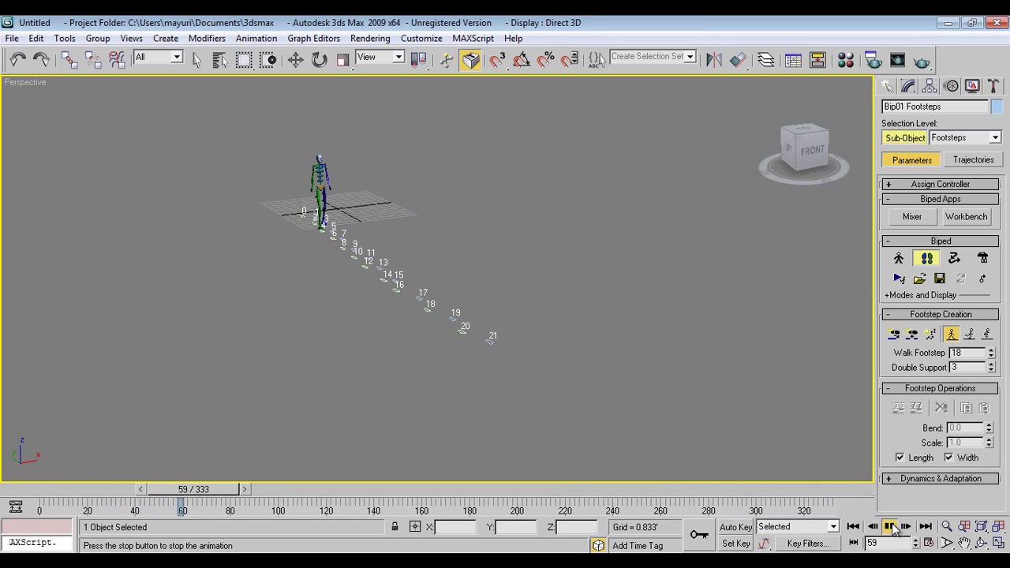
left_click(893, 334)
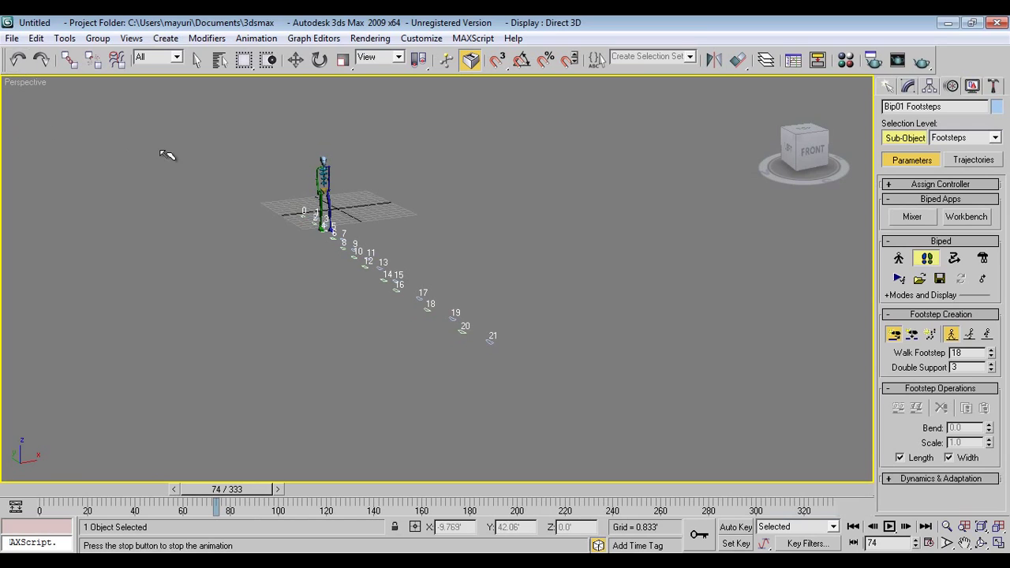
Step: Marquee-select all footsteps at frame 0 and delete them
key("w")
left_click_drag(517, 371, 445, 323)
left_click(359, 268)
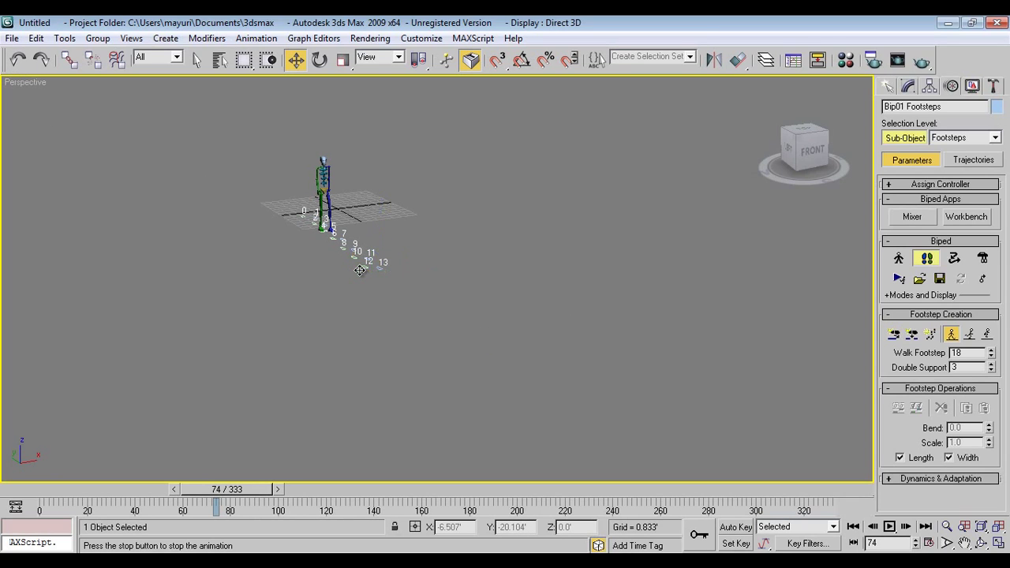
left_click_drag(226, 489, 57, 471)
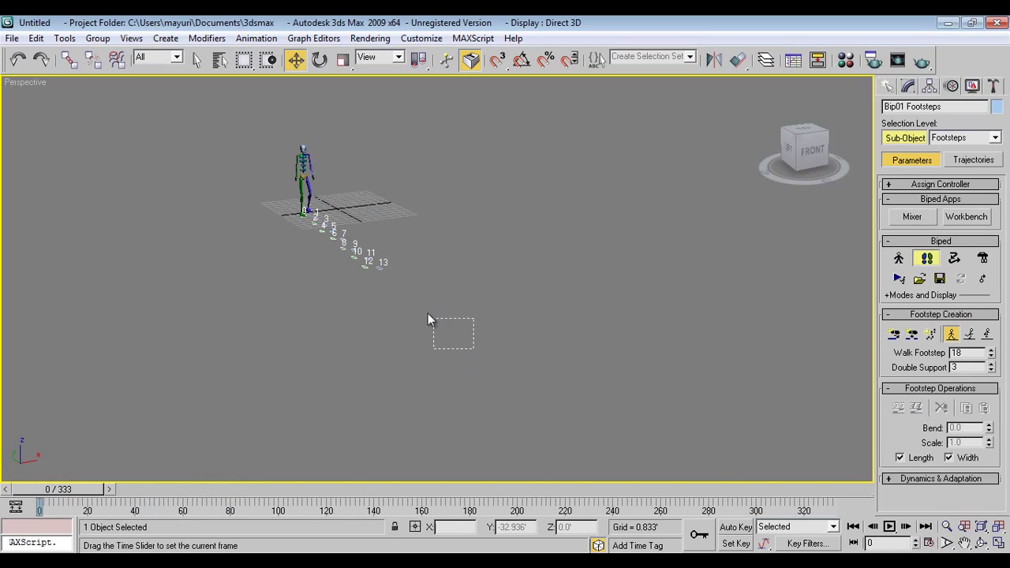
left_click_drag(428, 319, 299, 205)
key("Delete")
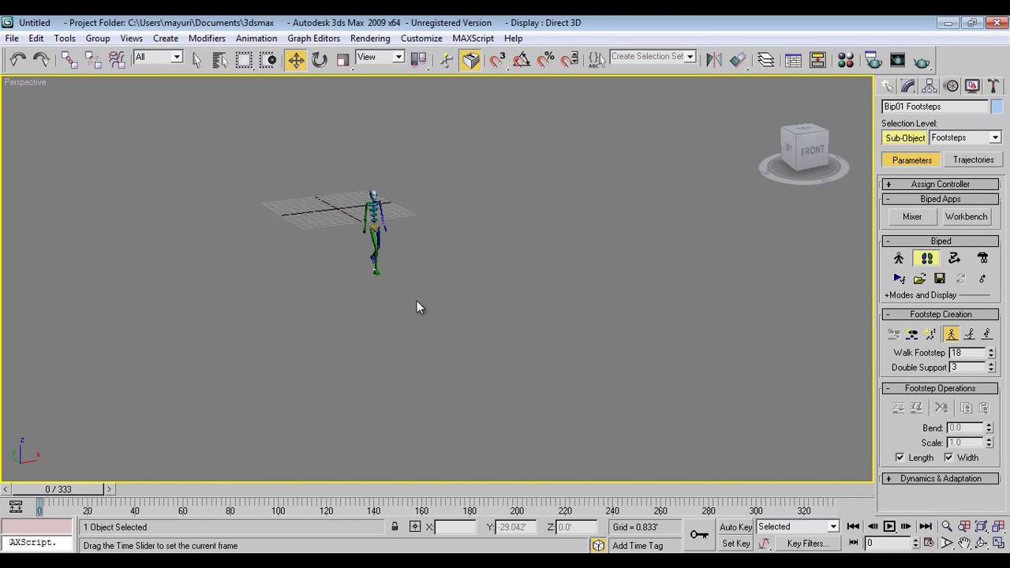
left_click_drag(76, 487, 56, 472)
Step: Turn off Footstep Mode, turn on Figure Mode, and select the biped's pelvis
left_click(927, 258)
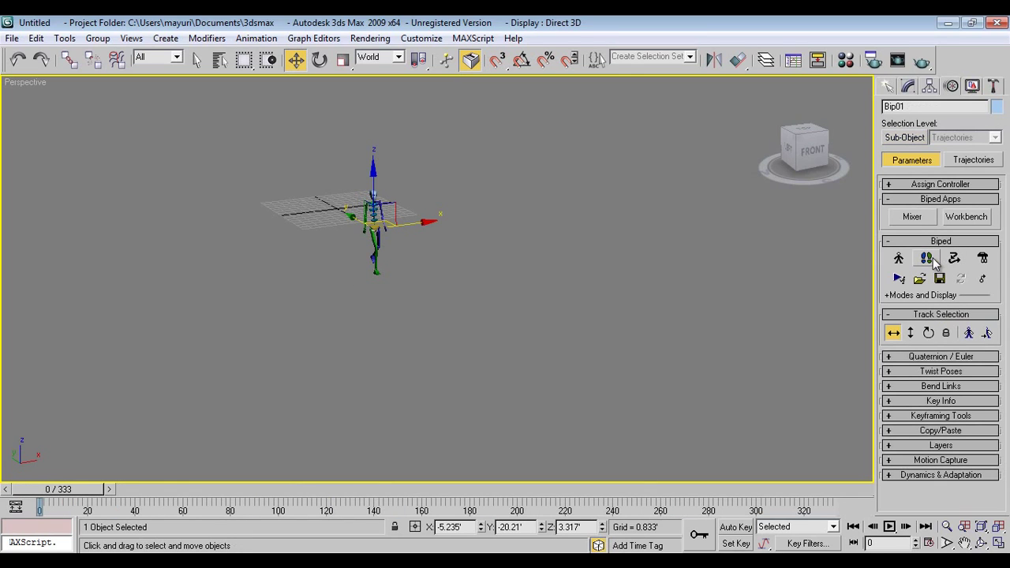
left_click(899, 259)
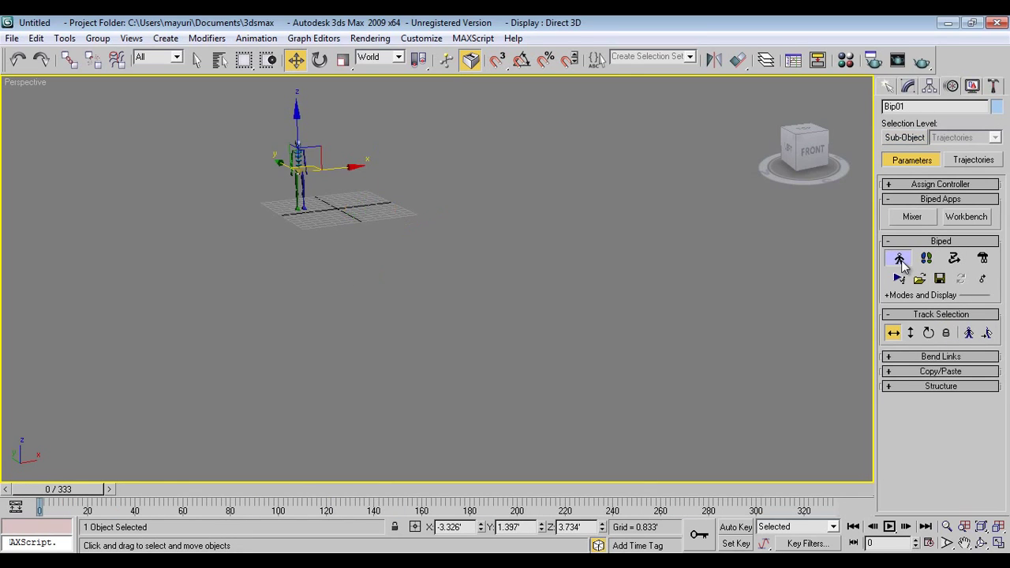
left_click(234, 385)
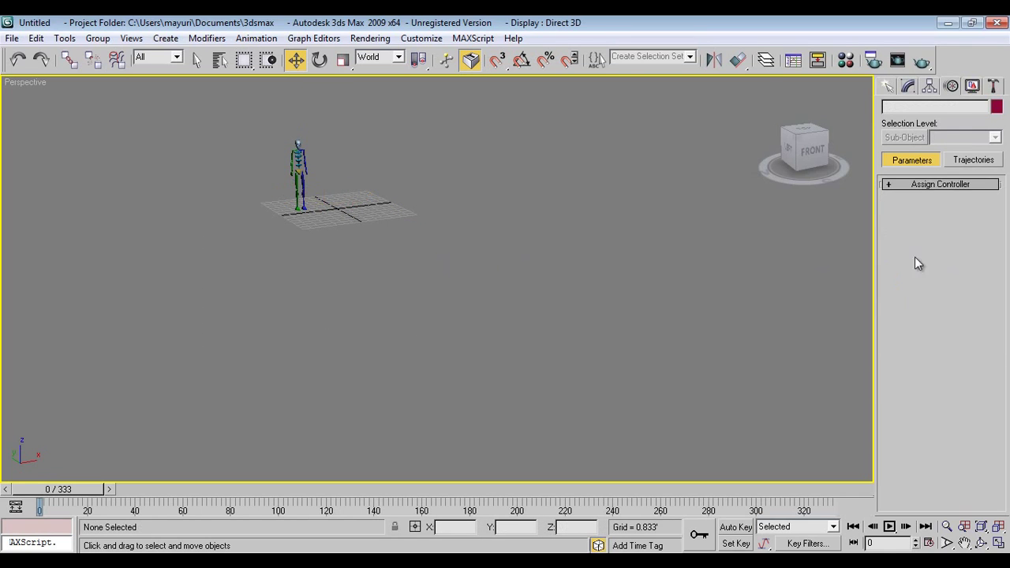
left_click(299, 170)
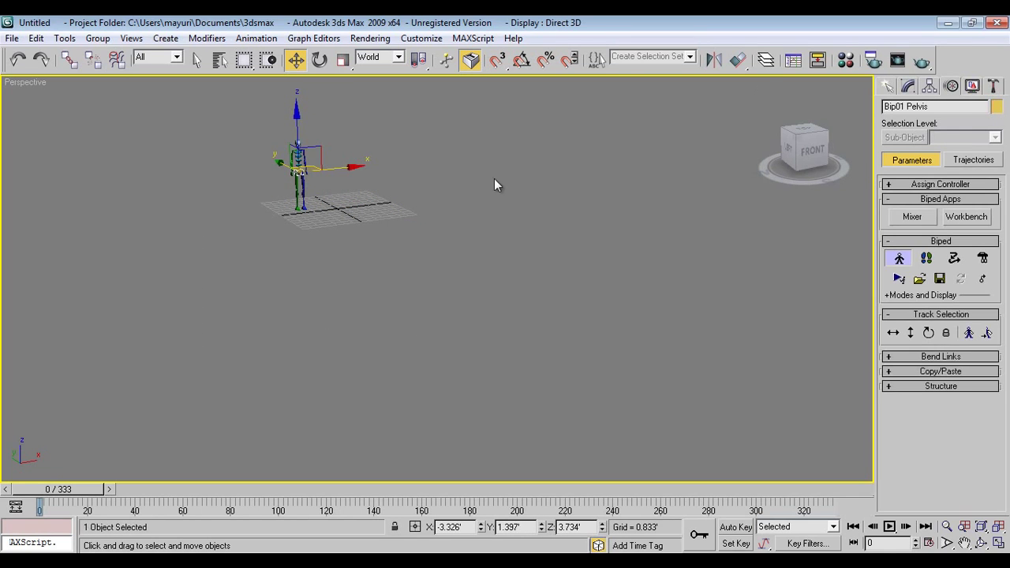
Step: Return to Footstep Mode and set Create Multiple Footsteps: Walk to 12 footsteps
left_click(901, 259)
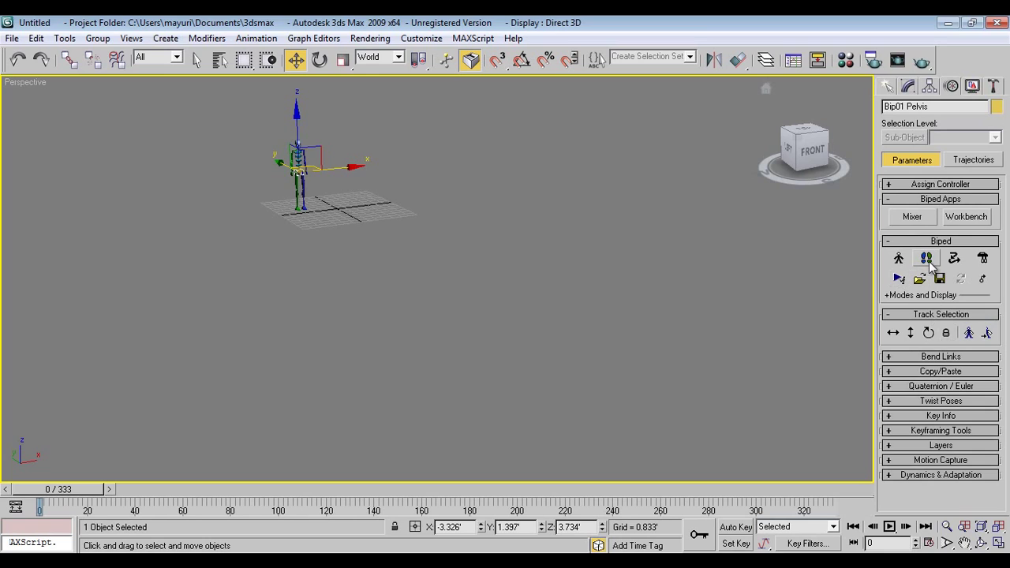
left_click(928, 261)
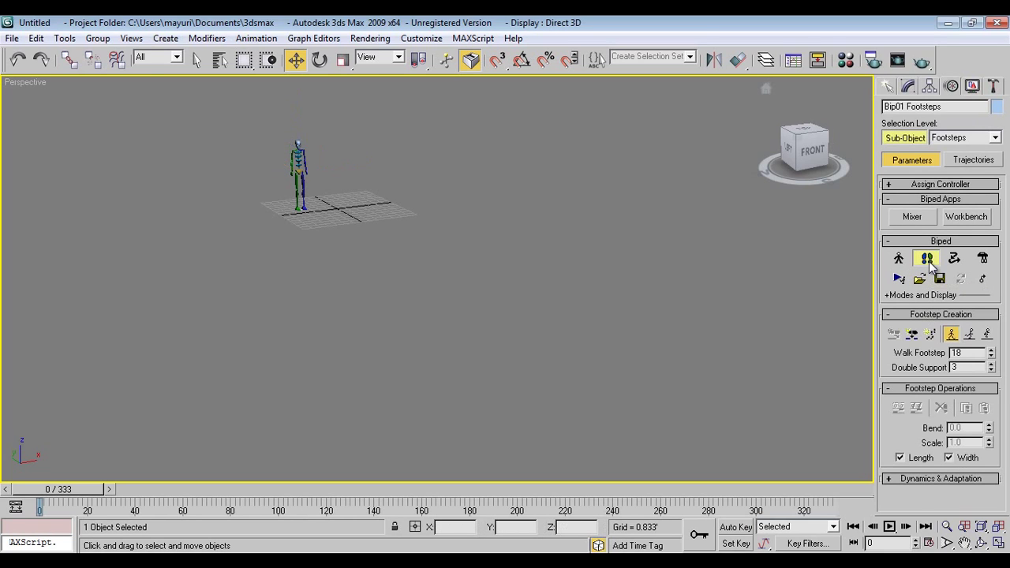
left_click(934, 337)
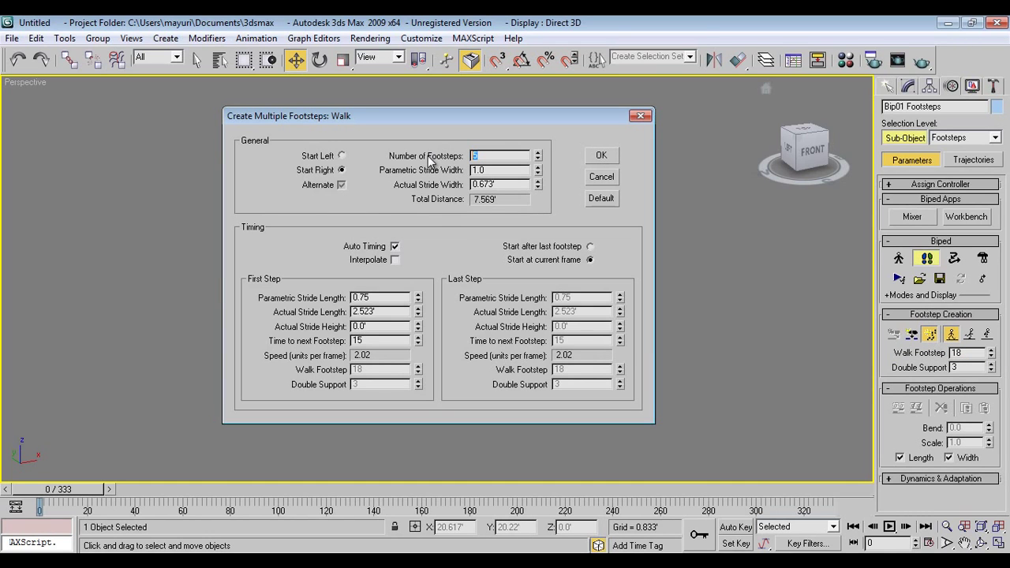
type("12")
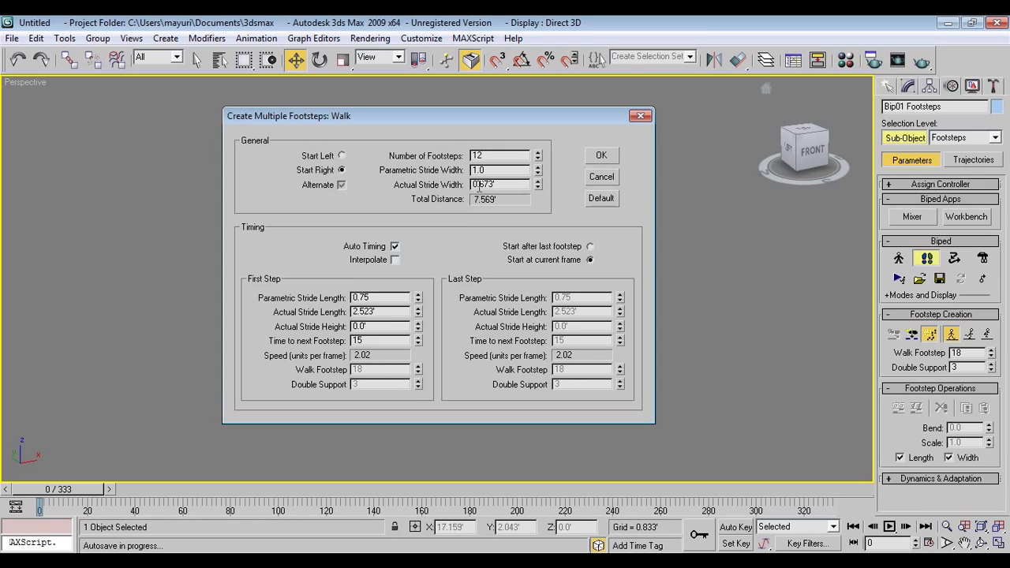
key("Tab")
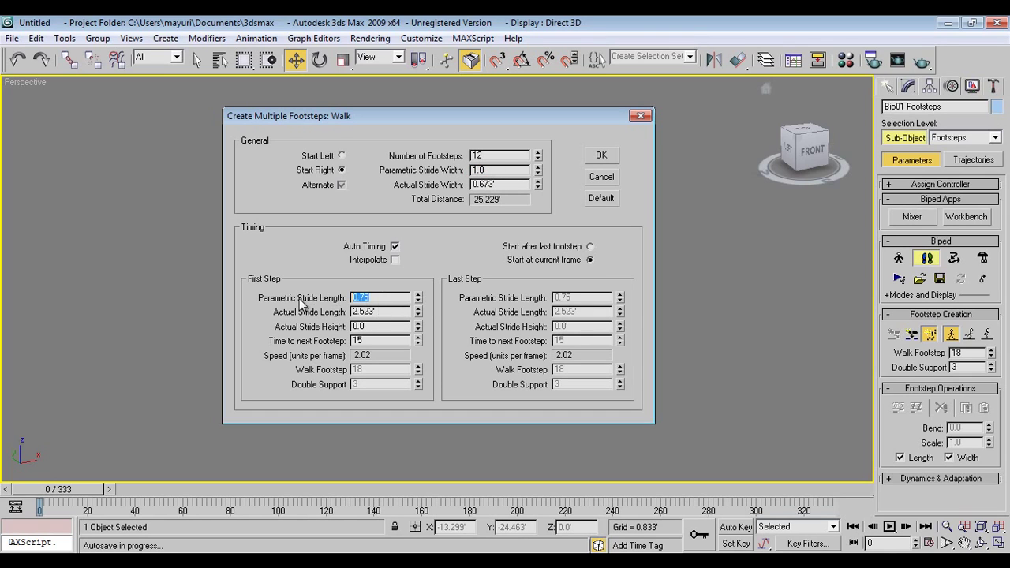
left_click_drag(462, 115, 740, 115)
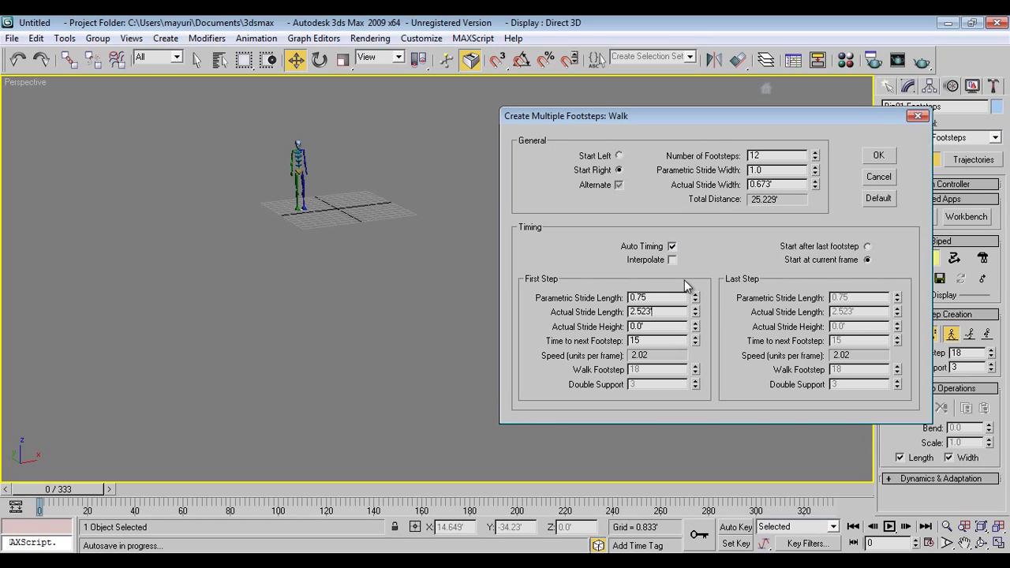
Step: Create the 12 footsteps, adjust their Bend and Scale, and generate keys for them
left_click(879, 157)
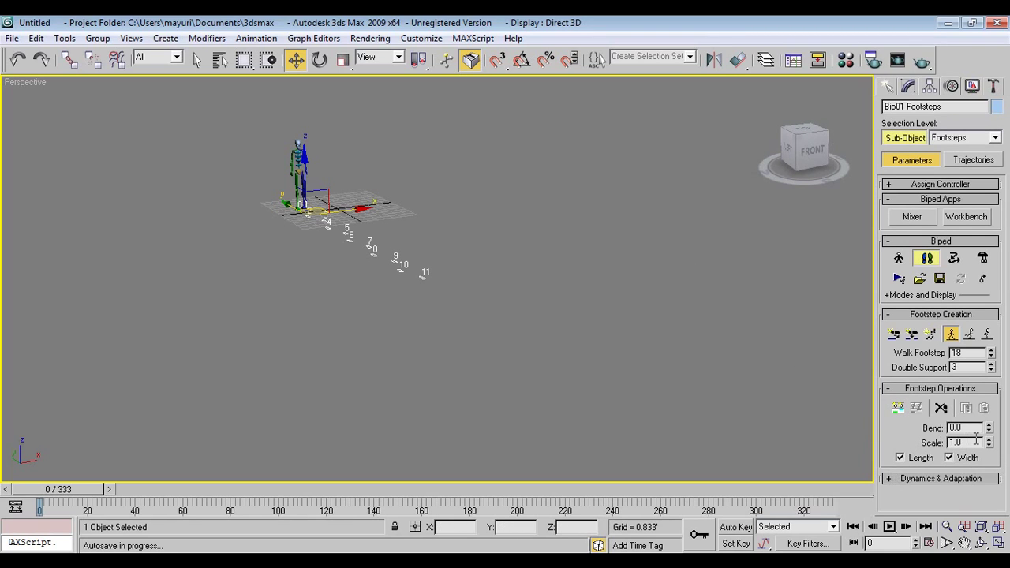
left_click_drag(988, 426, 981, 204)
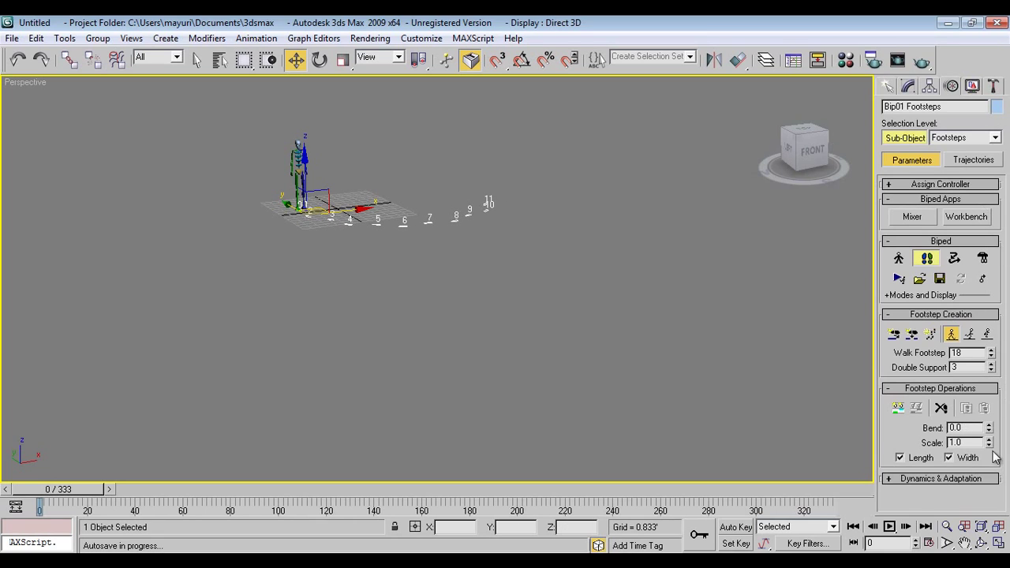
mouse_move(989, 441)
left_mouse_down()
mouse_move(990, 410)
mouse_move(986, 449)
left_mouse_up()
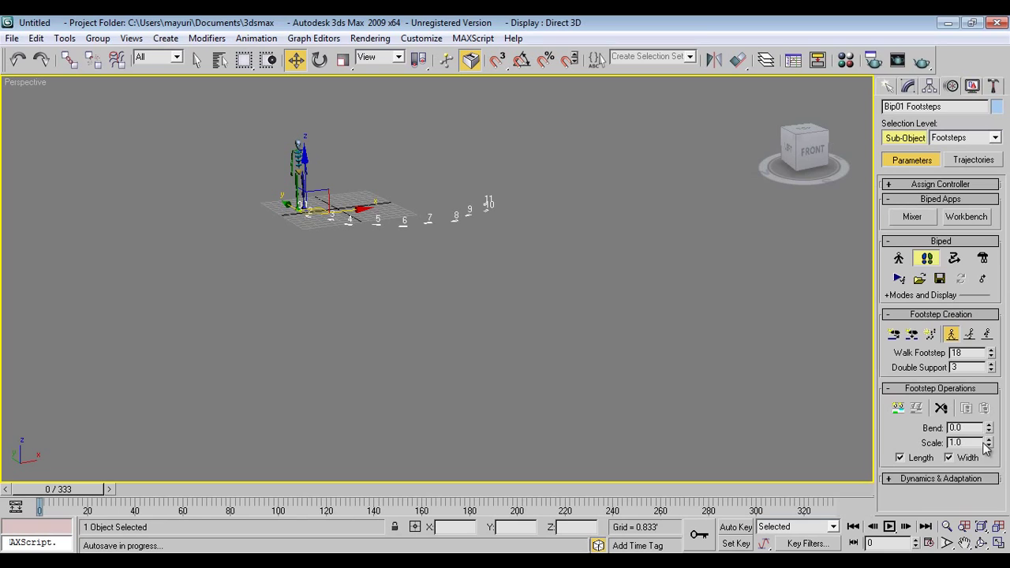
left_click(897, 411)
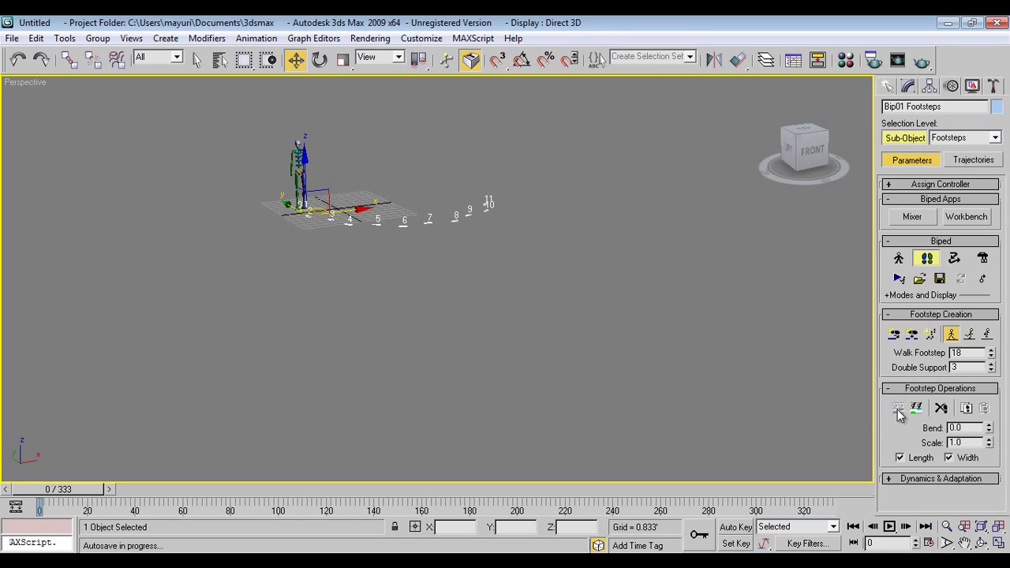
Step: Play the footstep walk, panning the view to follow the biped, then stop it
left_click(889, 527)
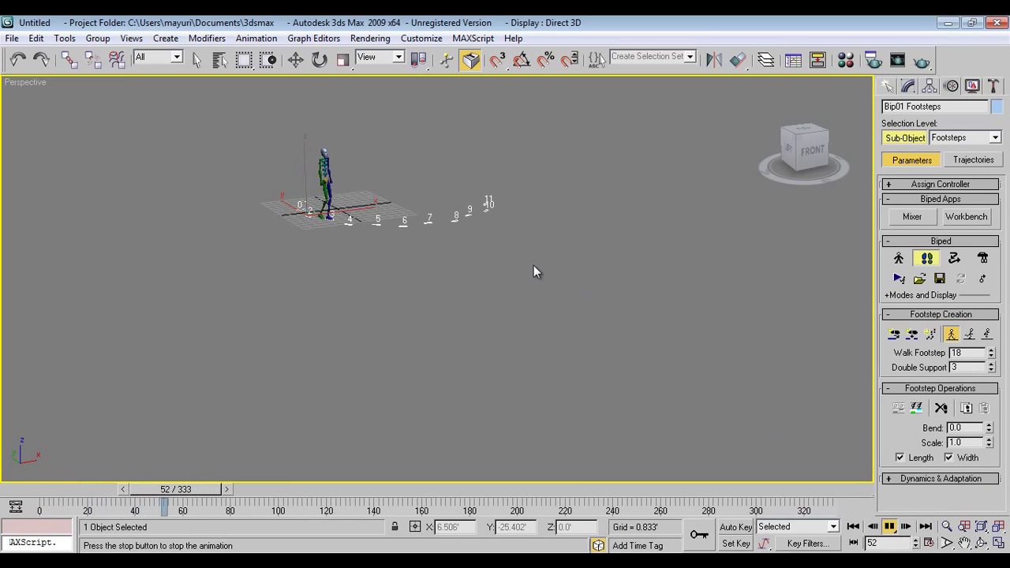
scroll(533, 271, "up", 5)
middle_click_drag(511, 239, 494, 326)
scroll(481, 355, "down", 5)
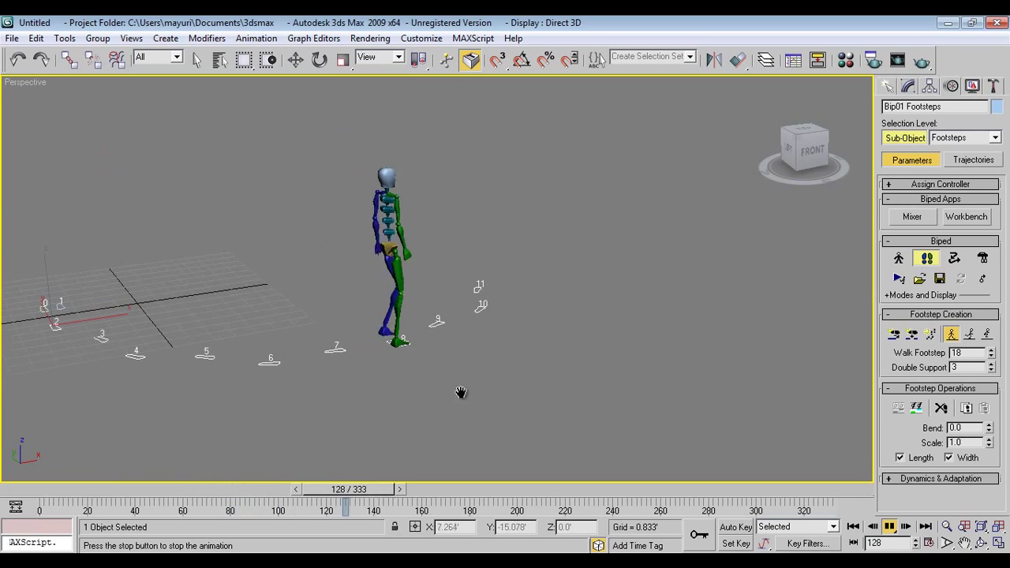
left_click(889, 528)
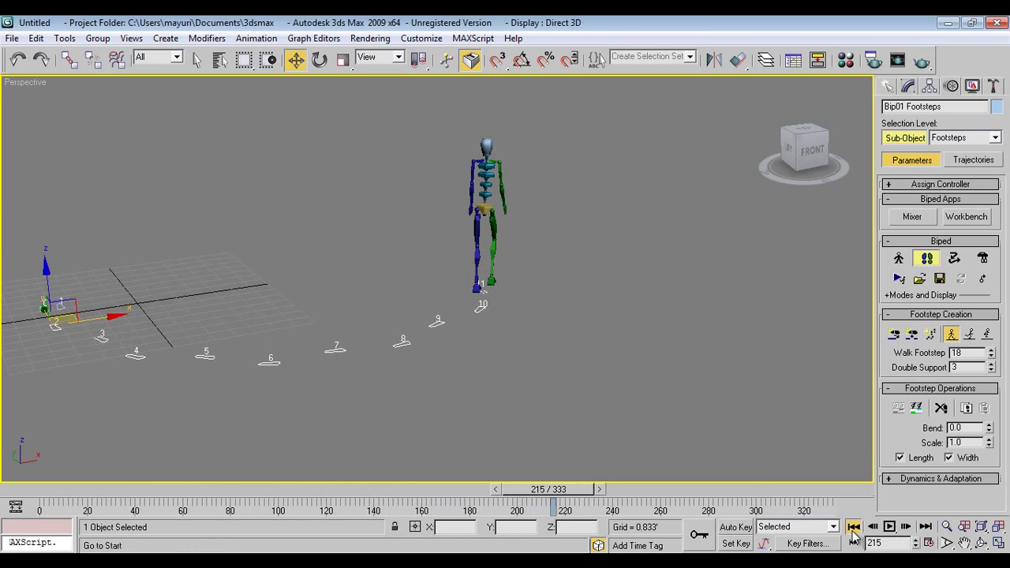
Step: Replay the walk from the first frame, then scrub through the steps and back to frame 0
left_click(853, 527)
left_click(889, 527)
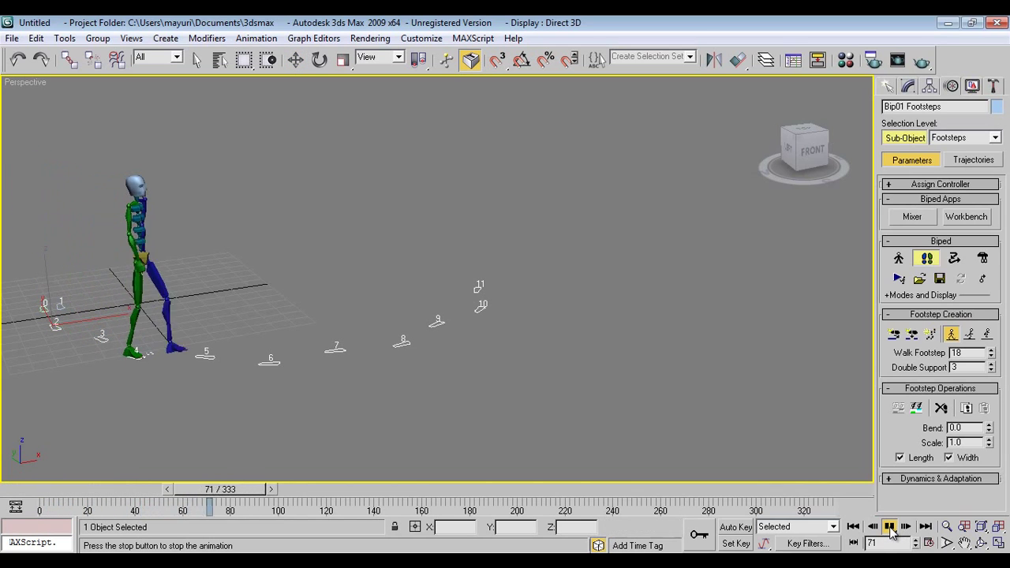
left_click(890, 527)
left_click_drag(255, 495, 297, 514)
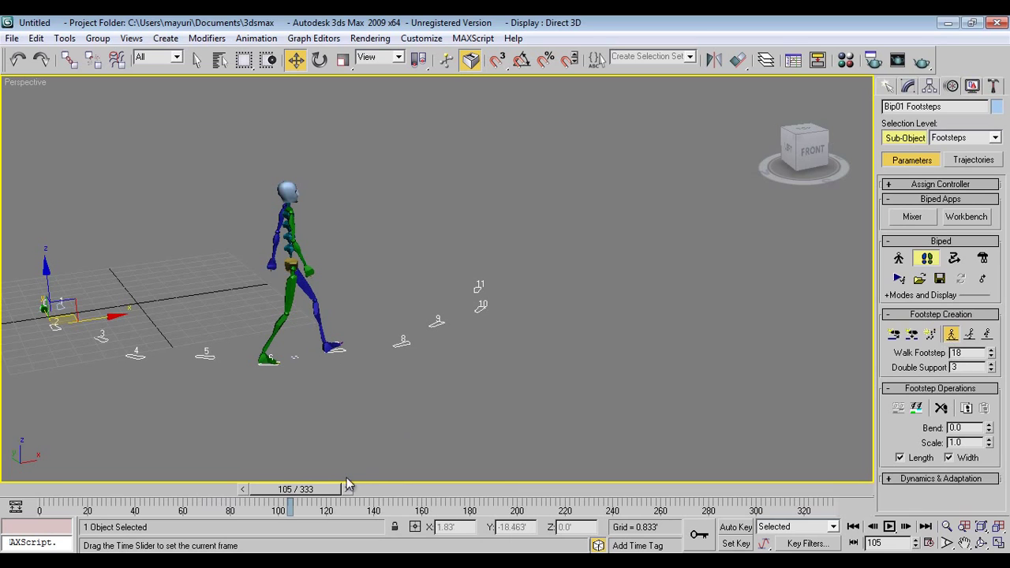
left_click_drag(345, 488, 38, 505)
Step: Create a new biped, Bip02, to the right of the footsteps
left_click(888, 87)
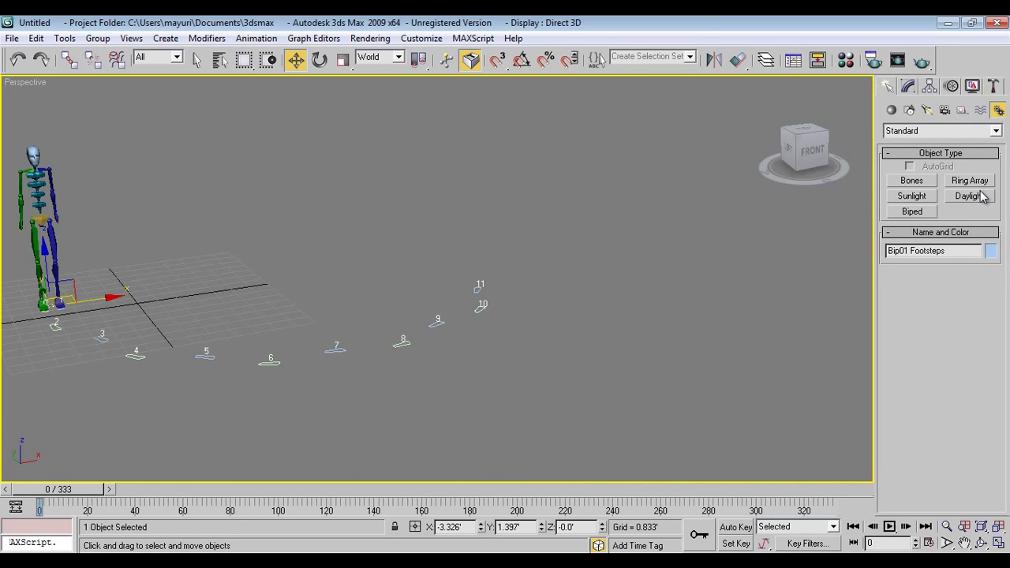
left_click(915, 211)
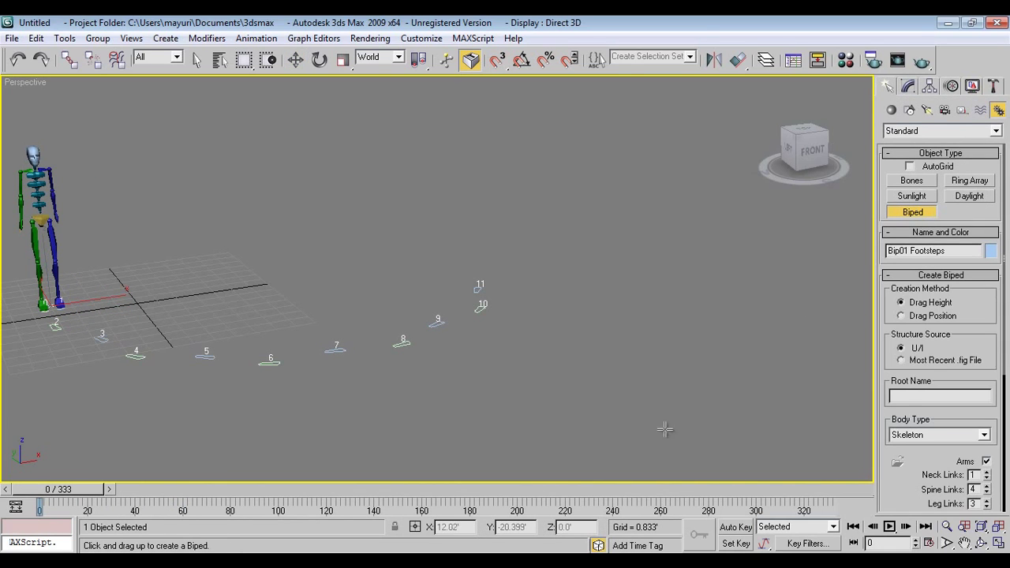
left_click_drag(665, 430, 610, 209)
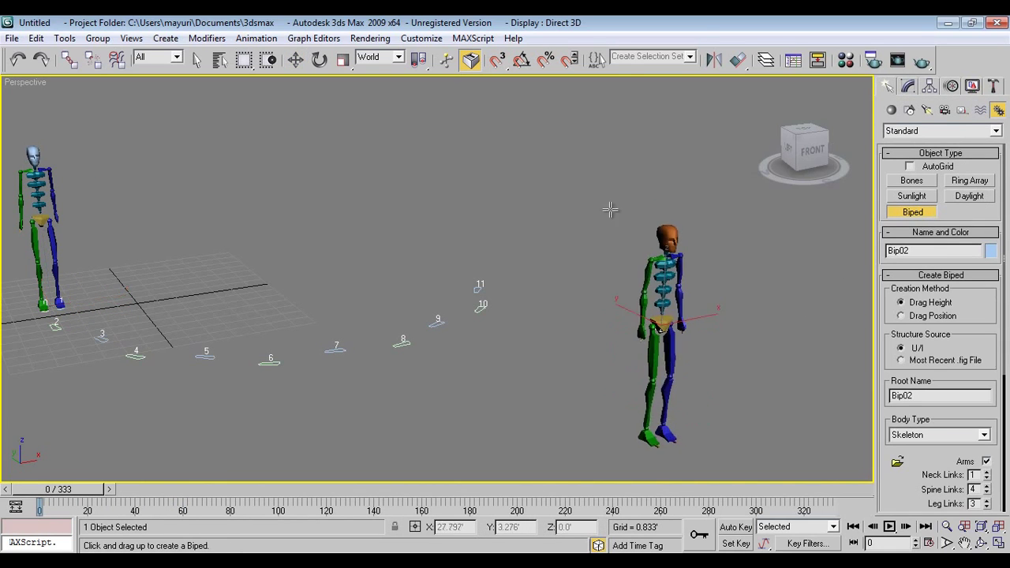
Step: Try Male, Female and Classic body types on Bip02, then return it to Skeleton
left_click(931, 436)
left_click(911, 458)
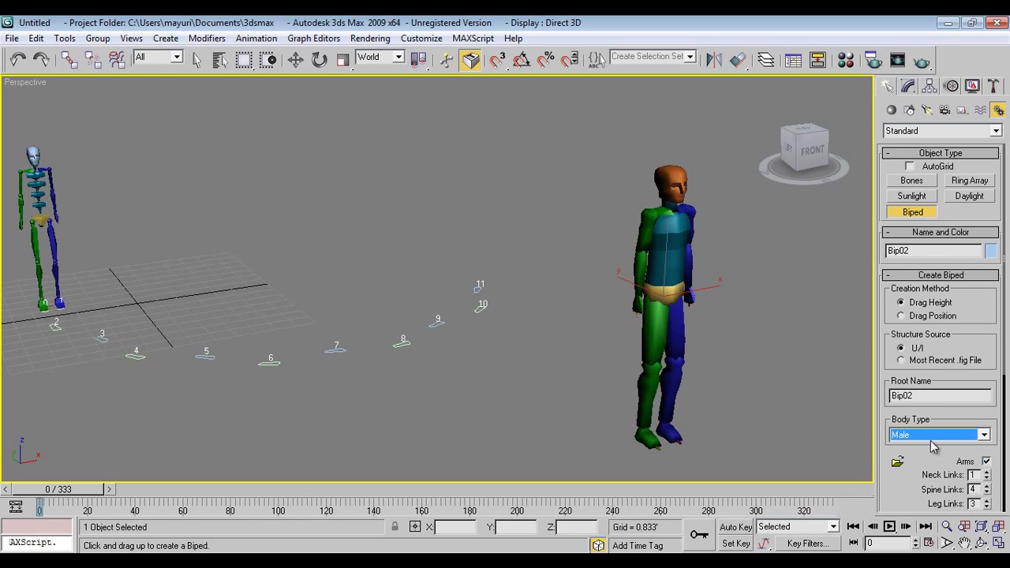
left_click(931, 440)
left_click(919, 463)
left_click(930, 436)
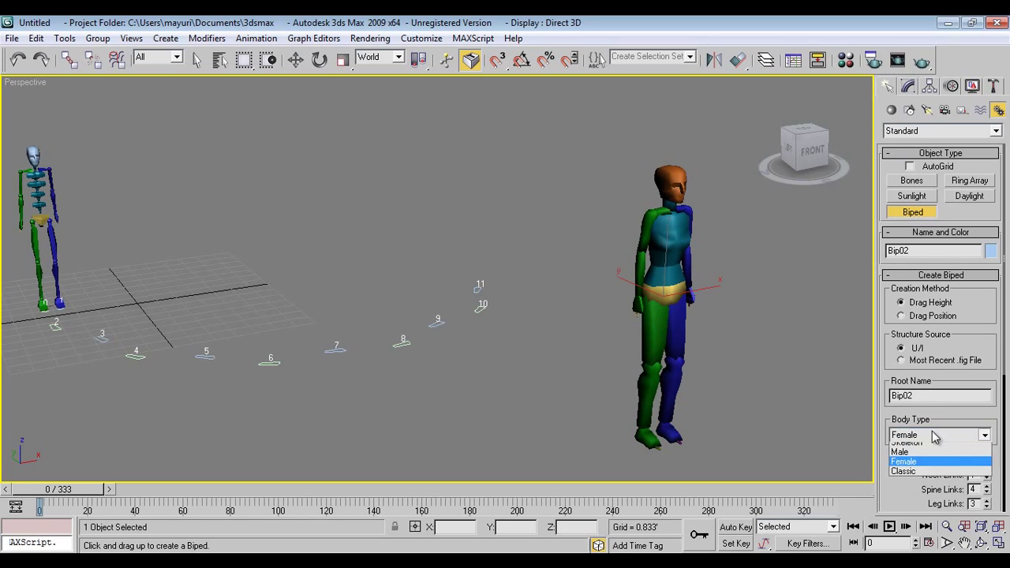
left_click(917, 475)
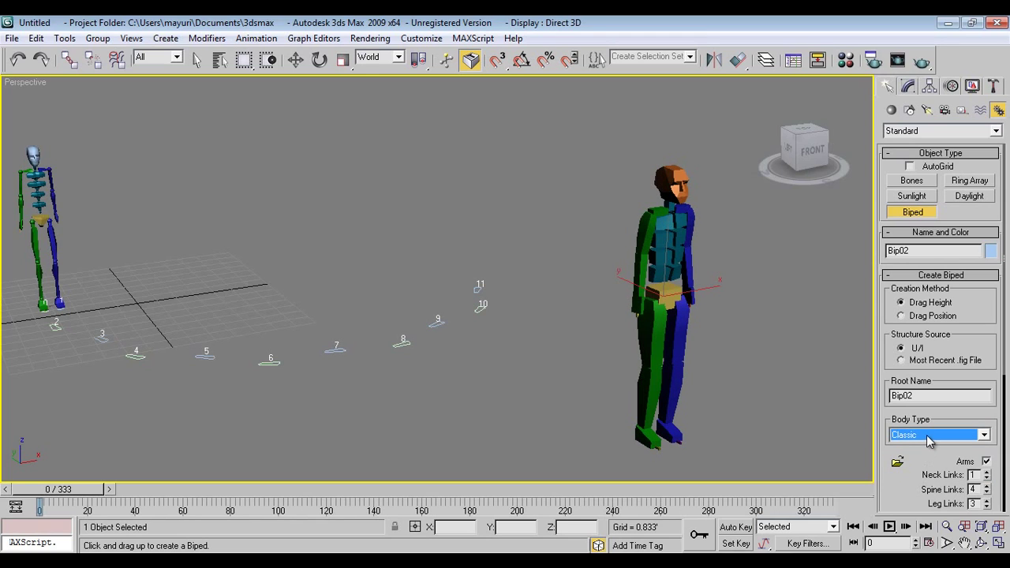
left_click(929, 439)
left_click(924, 449)
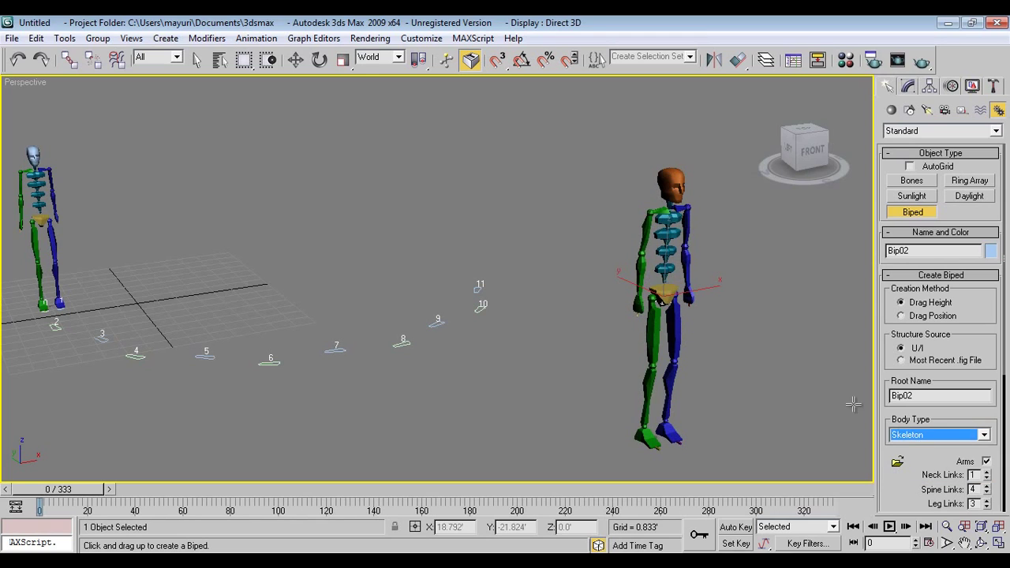
right_click(774, 361)
Step: Delete the extra biped Bip02 and orbit the Perspective view to centre Bip01 and its footsteps
key("w")
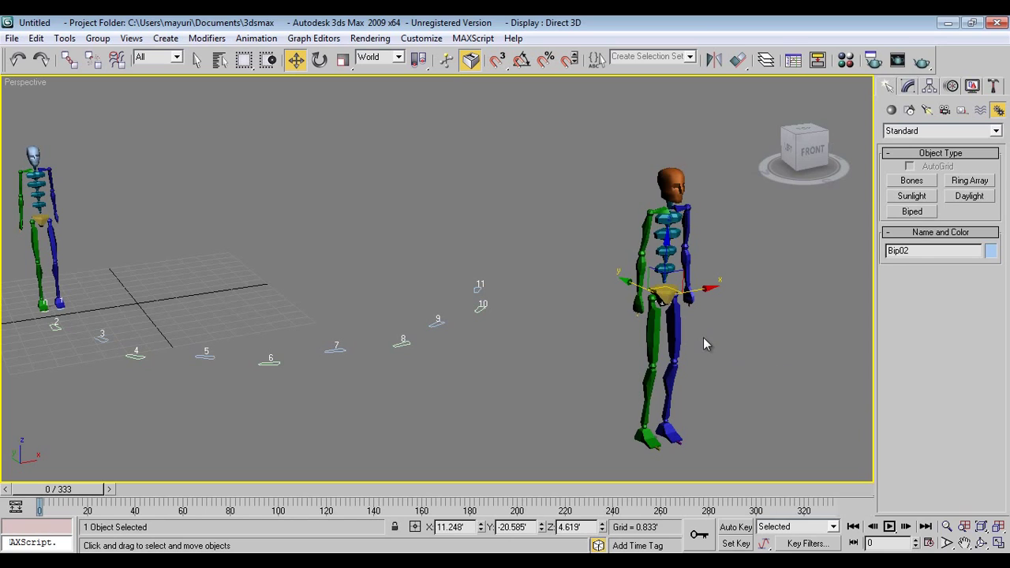
key("Delete")
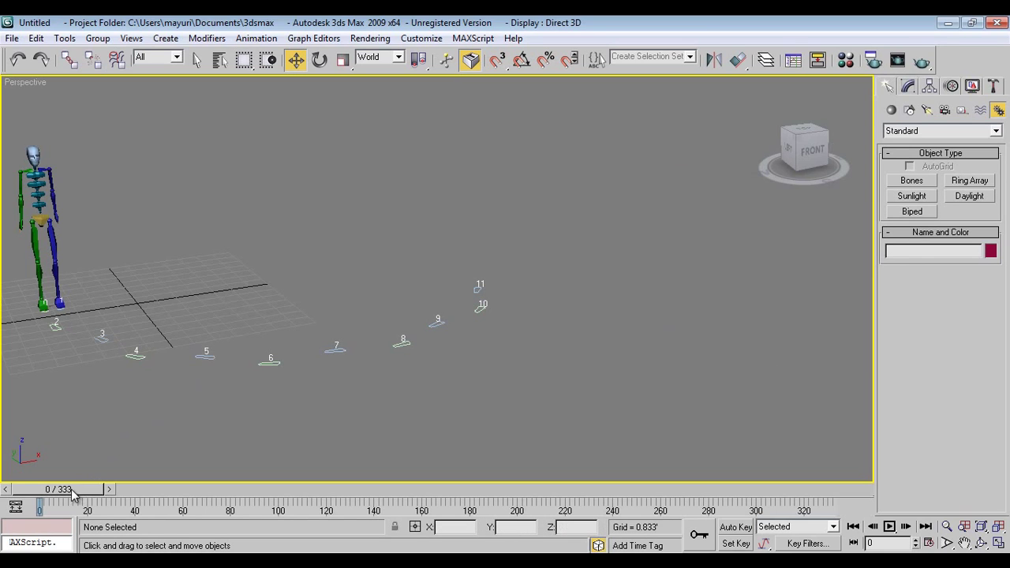
left_click_drag(75, 490, 13, 517)
middle_click_drag(470, 259, 399, 280, "alt")
middle_click_drag(521, 340, 475, 299, "alt")
Step: Create Camera01 from the current view and select Camera01.Target in the Top view
key("ctrl+c")
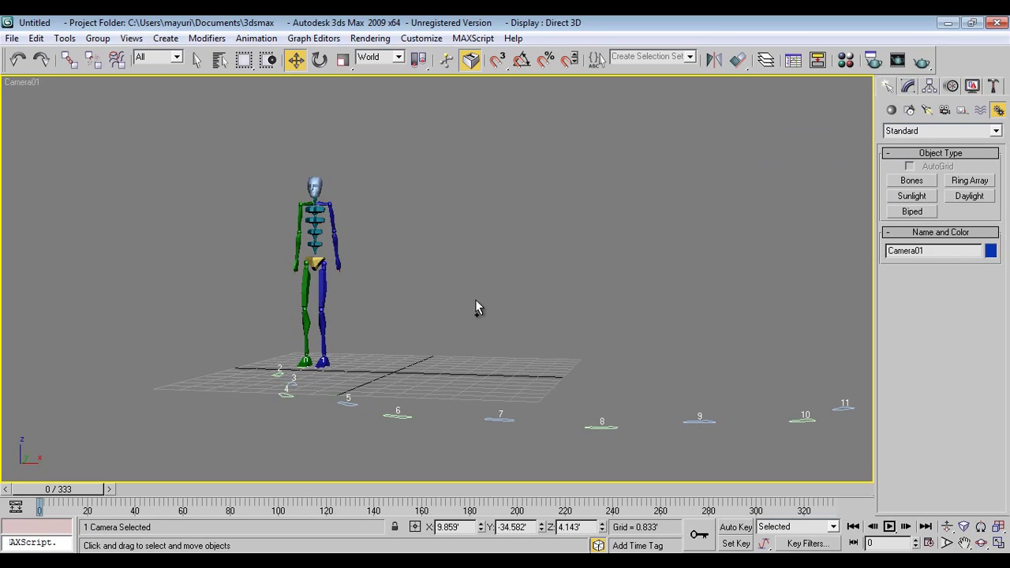
key("t")
scroll(396, 295, "down", 5)
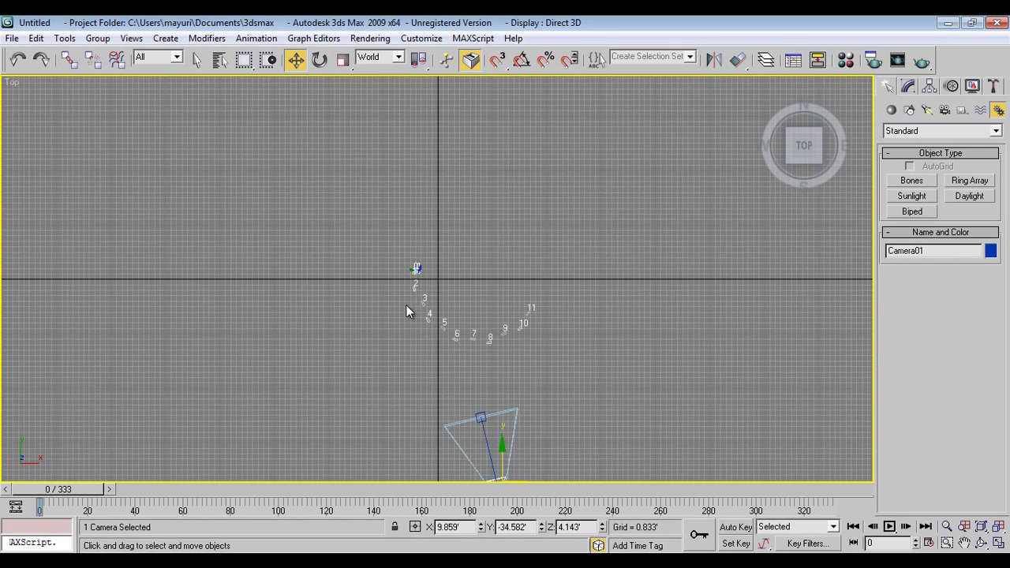
left_click(479, 415)
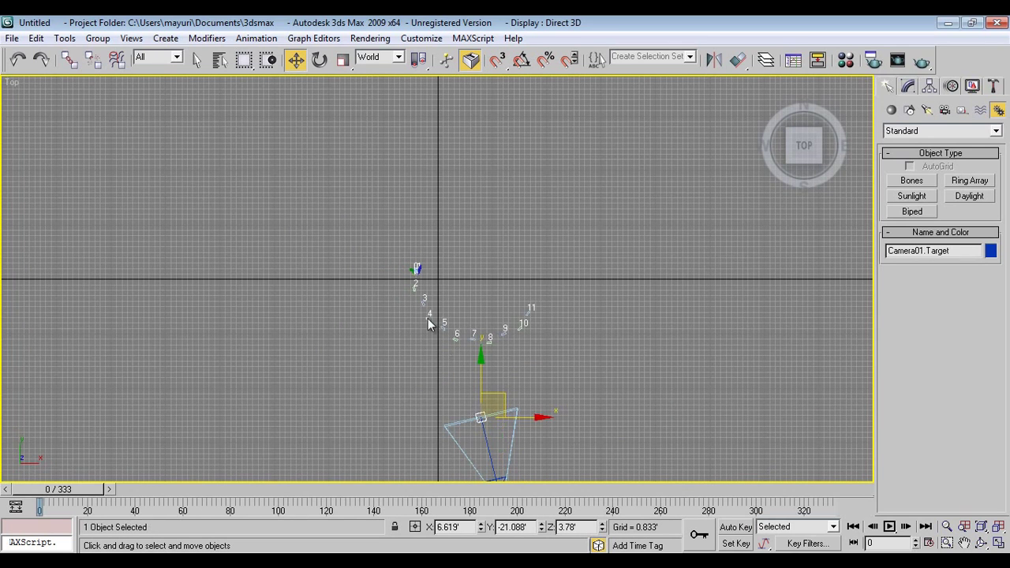
Step: Orbit the Perspective view to see the camera side-on and select Bip01 Pelvis
key("p")
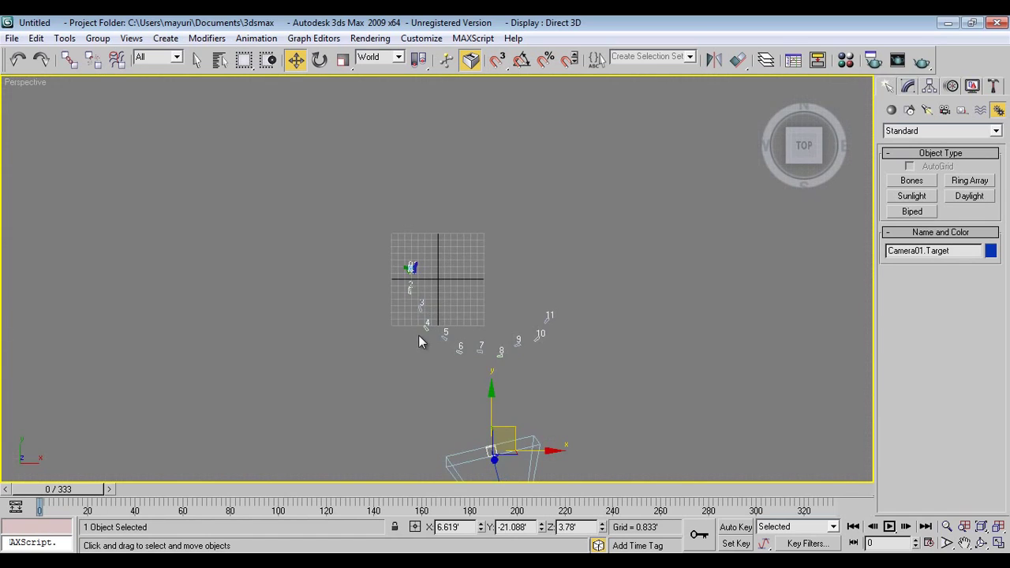
middle_click_drag(479, 277, 498, 235, "alt")
left_click(347, 277)
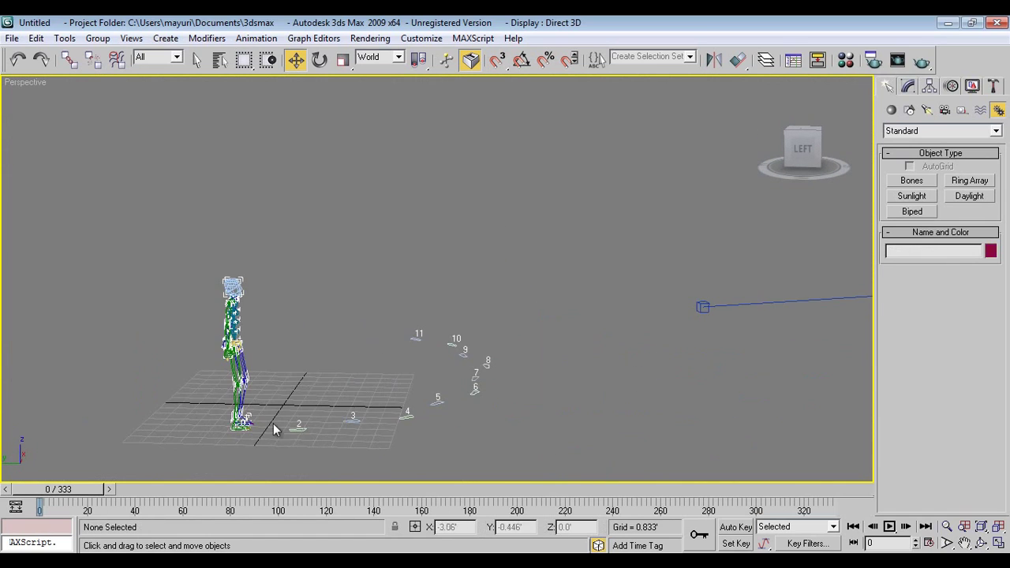
left_click(239, 345)
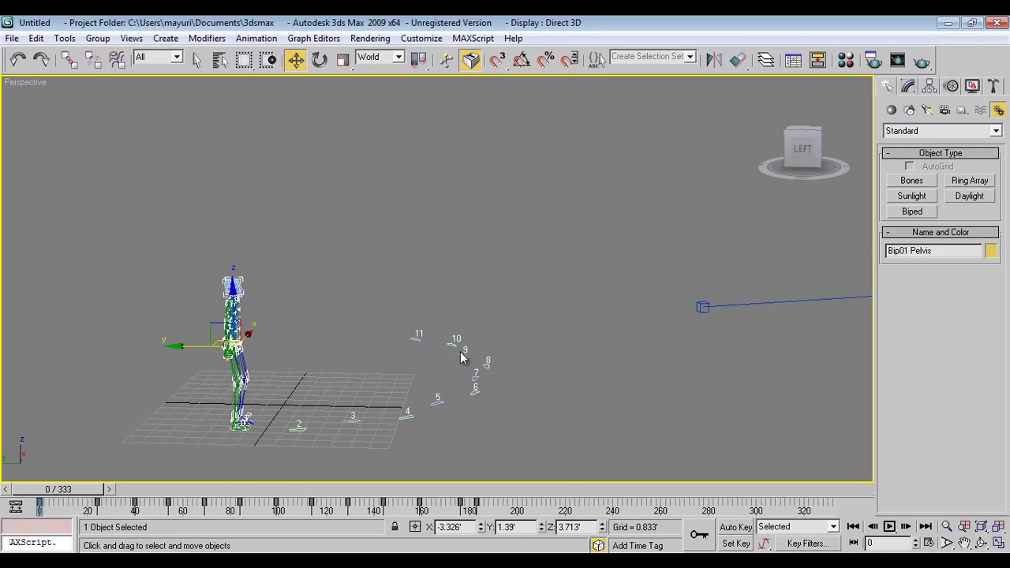
middle_click_drag(449, 348, 421, 343)
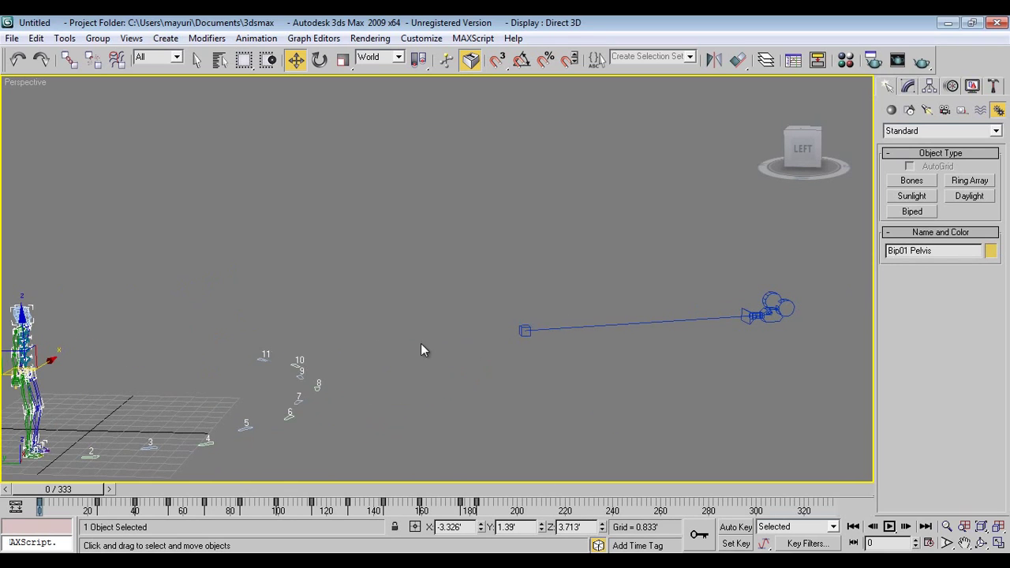
Step: Link Bip01 Pelvis to Camera01.Target using Select and Link with the parent list
left_click(69, 60)
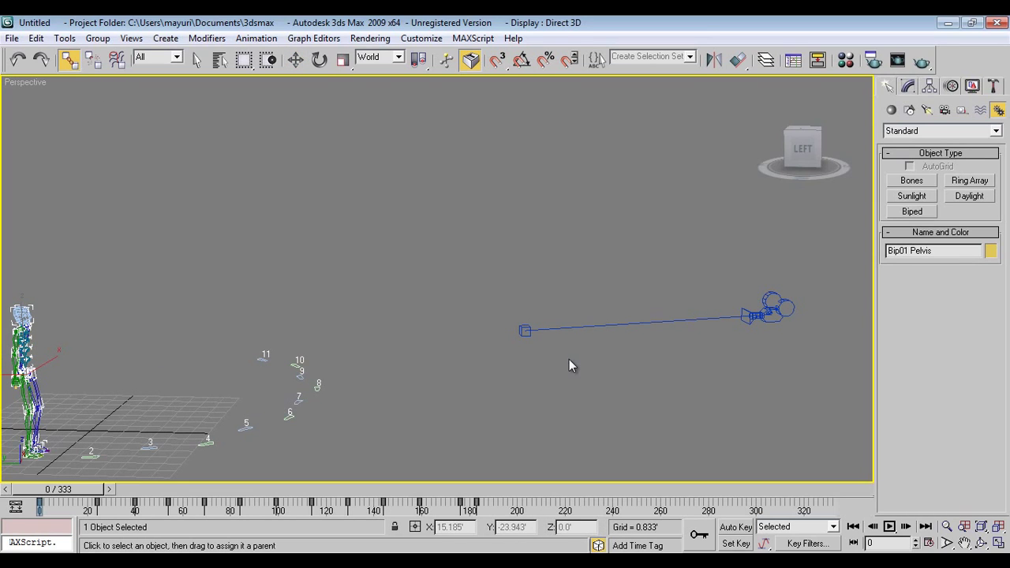
key("h")
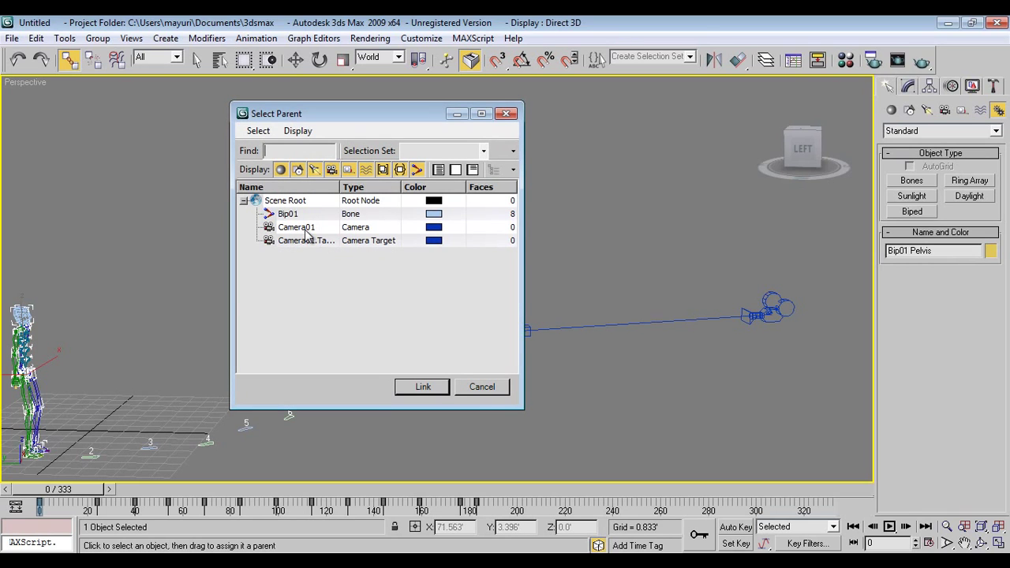
left_click(314, 240)
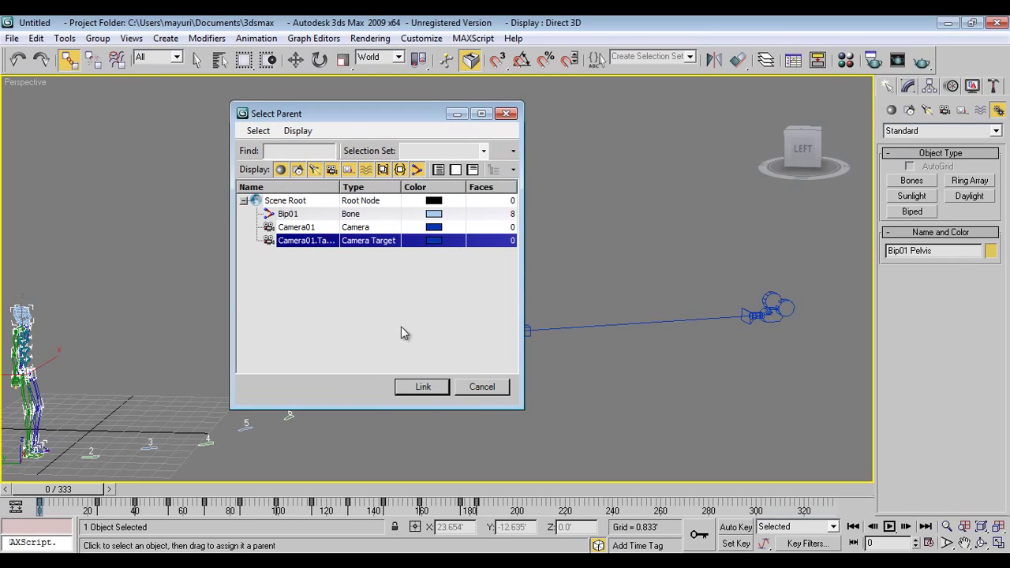
left_click(421, 387)
Step: Play and scrub the walk in the Camera01 view, then return to the first frame
key("c")
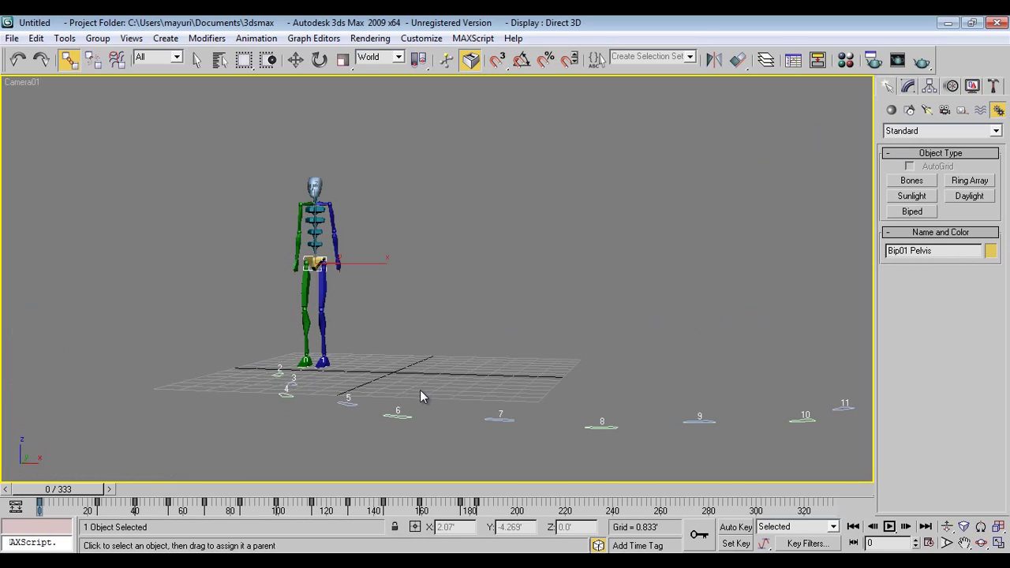
left_click(889, 526)
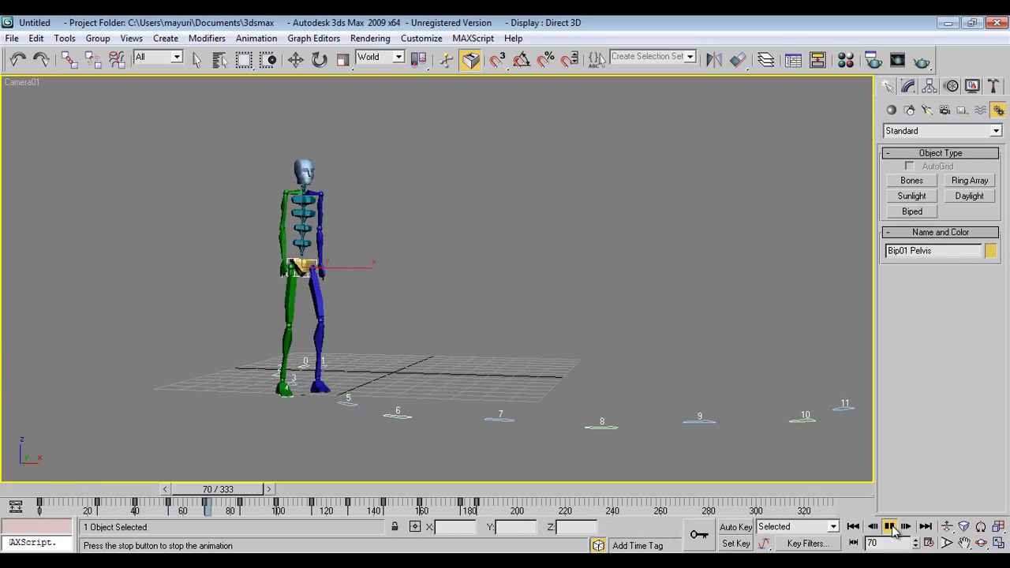
left_click(889, 526)
left_click_drag(263, 495, 39, 482)
left_click(69, 59)
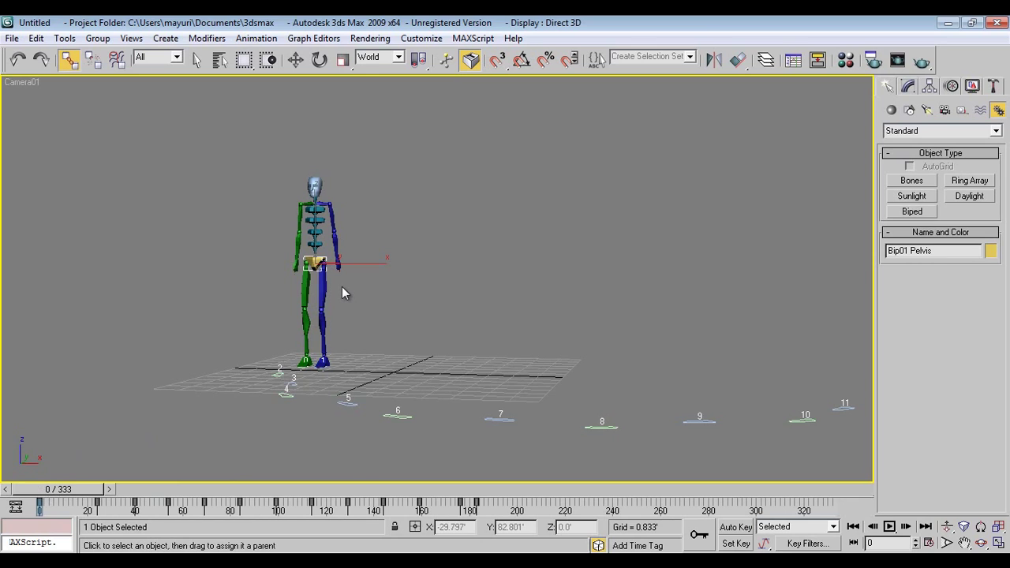
Step: In Perspective, select Camera01.Target and link it to Bip01 from the parent list
key("p")
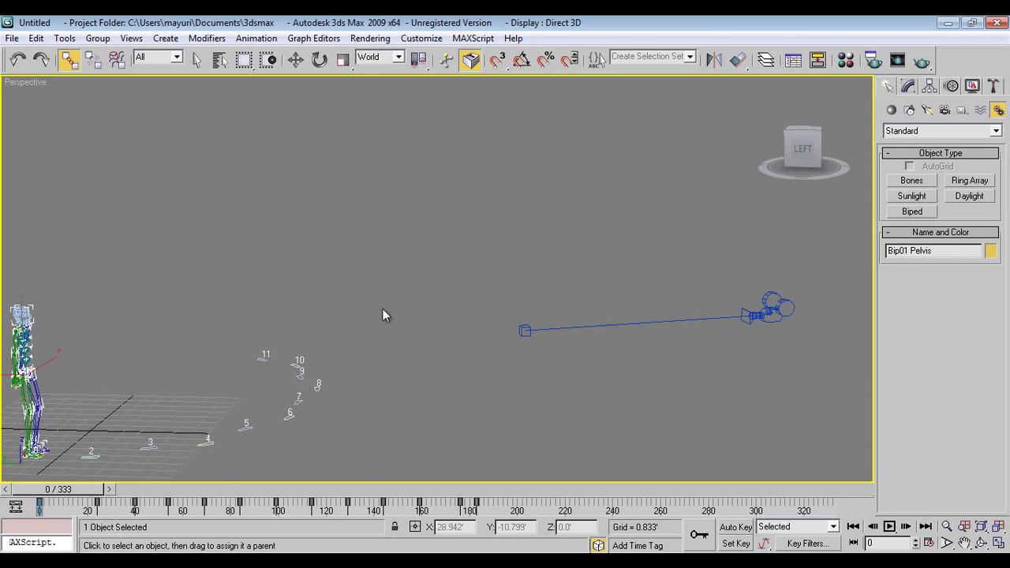
left_click(525, 331)
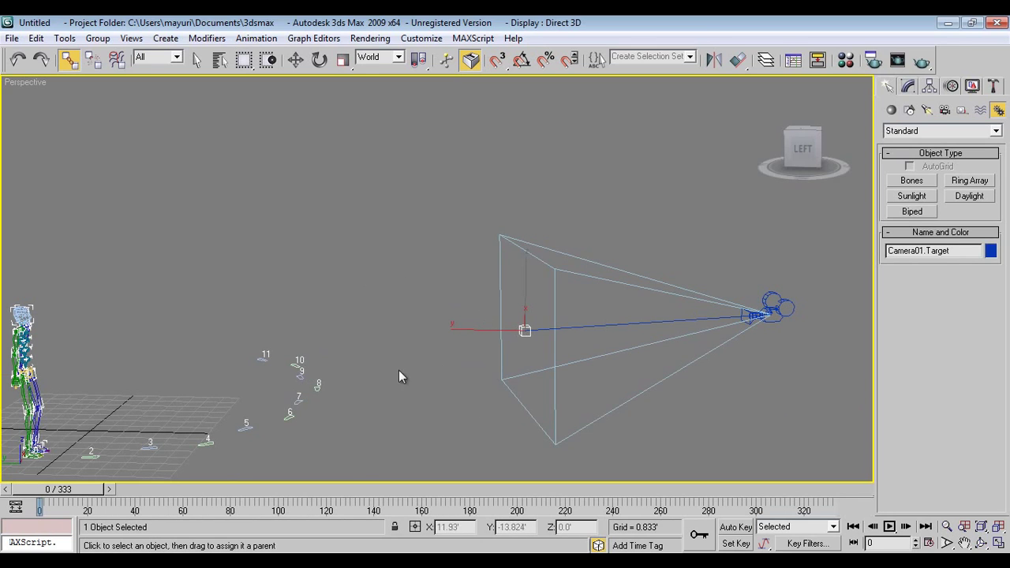
middle_click_drag(497, 349, 401, 351, "alt")
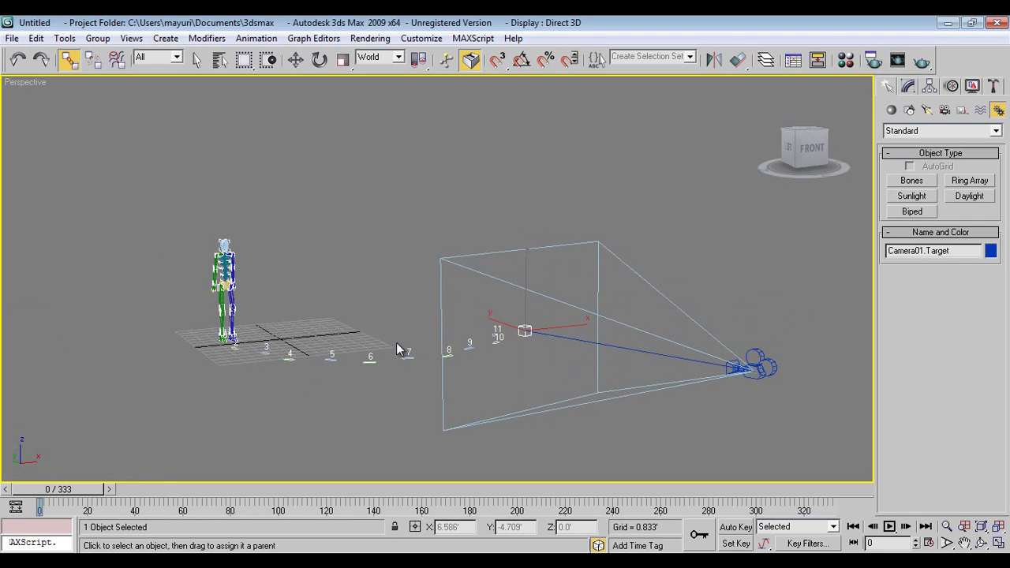
key("h")
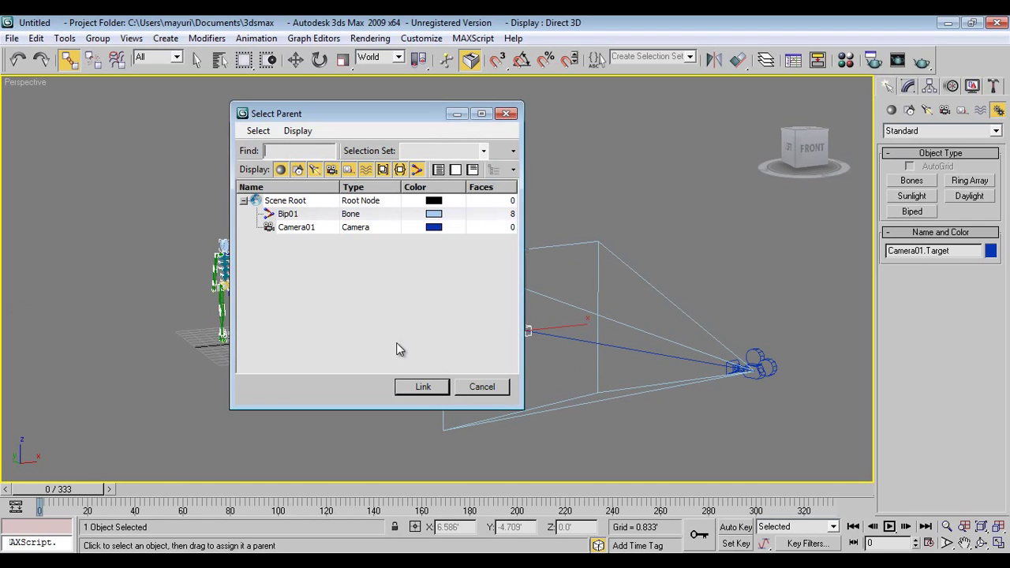
left_click(289, 214)
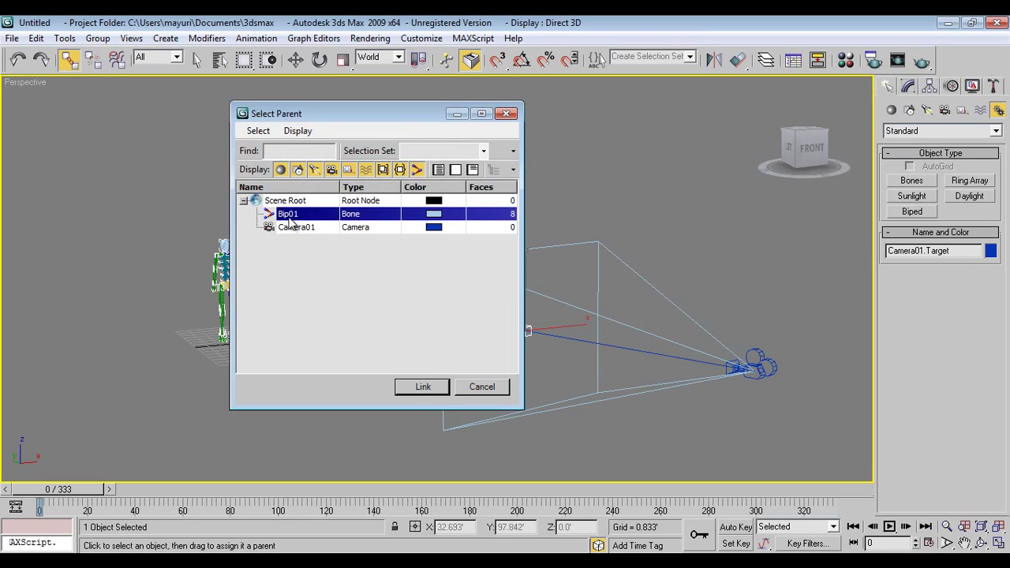
left_click(422, 387)
Step: Play the walk through the Camera01 view and rewind it to frame 0
left_click(889, 527)
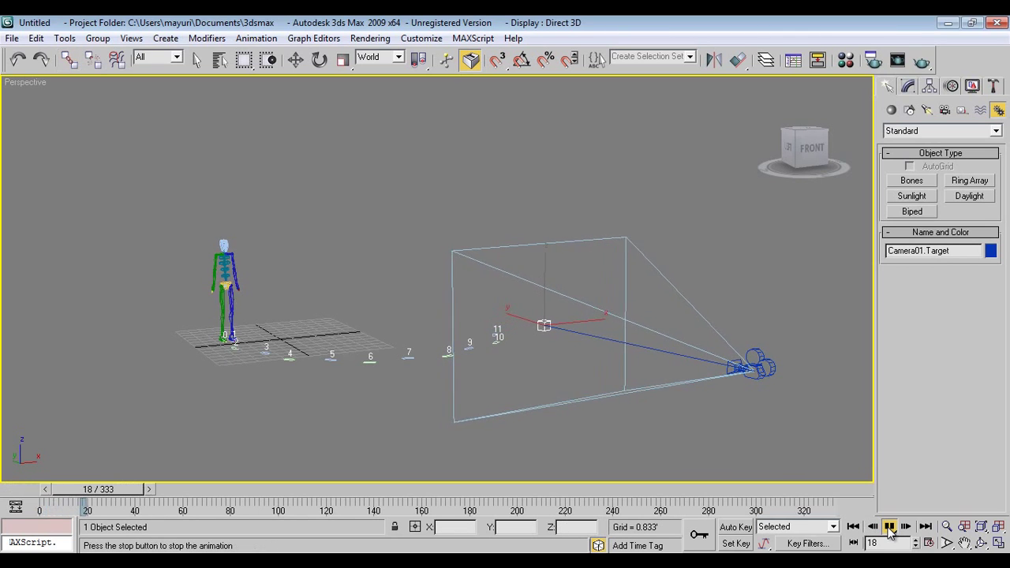
left_click(889, 527)
key("c")
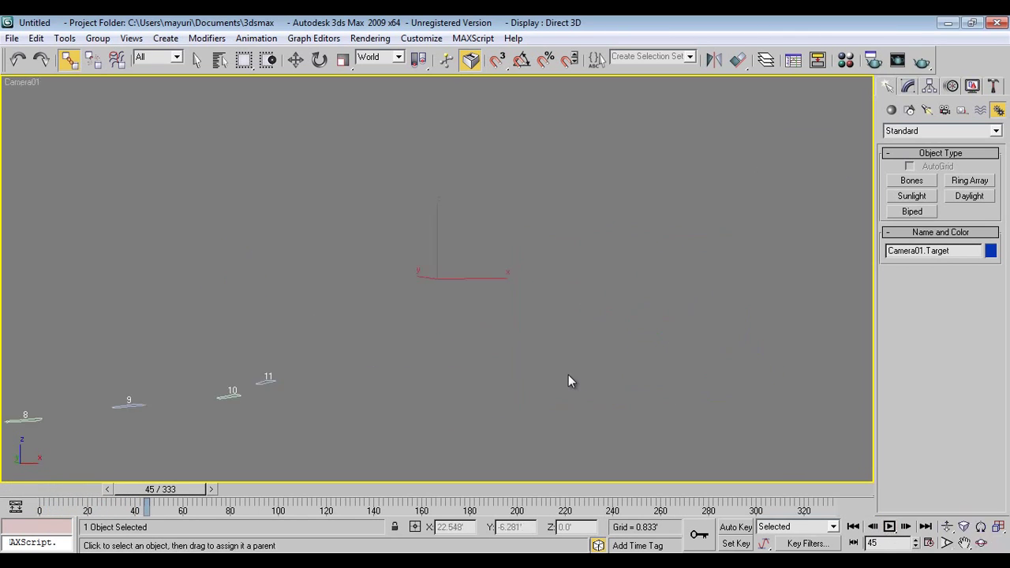
left_click_drag(184, 495, 93, 496)
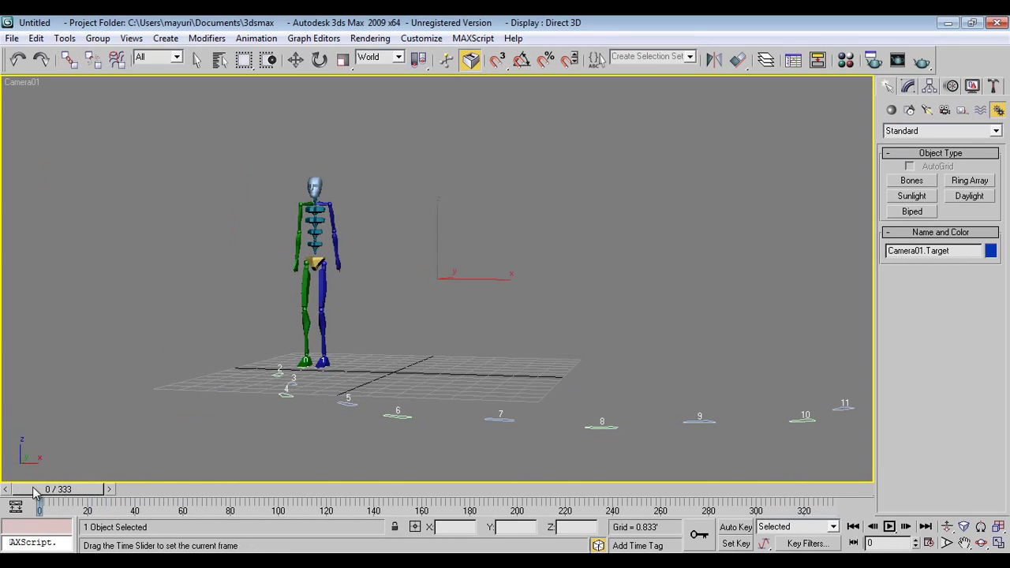
left_click(889, 527)
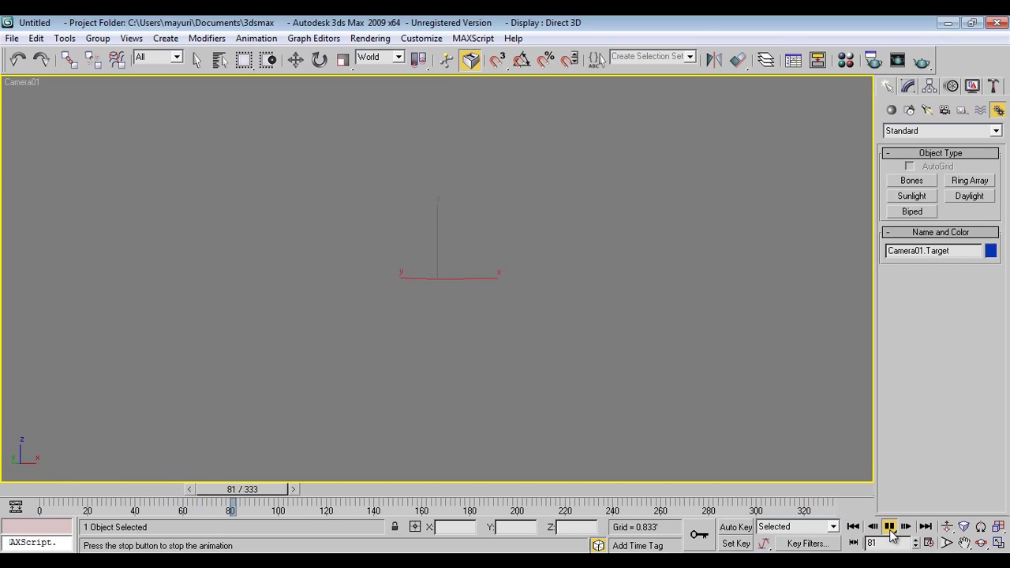
left_click(889, 526)
left_click_drag(281, 493, 2, 473)
key("ctrl+l")
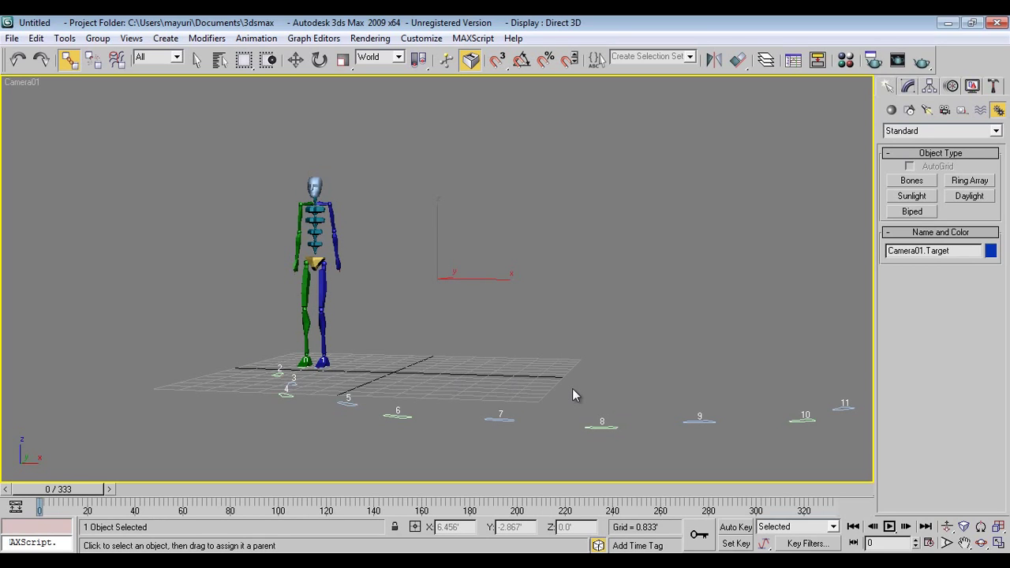
Step: Hide Camera01 from the Perspective view using its right-click menu
key("p")
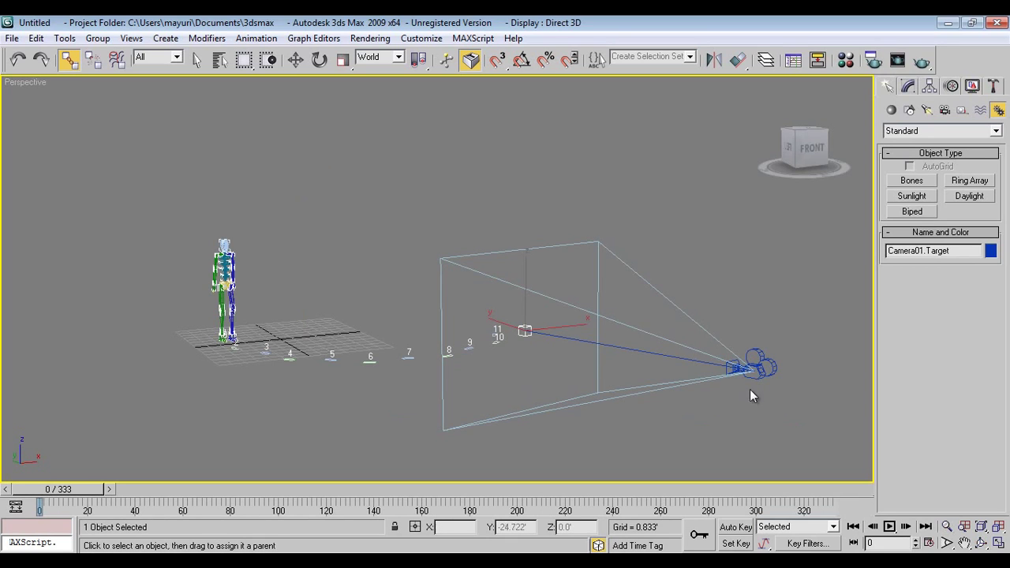
left_click(769, 367)
right_click(769, 367)
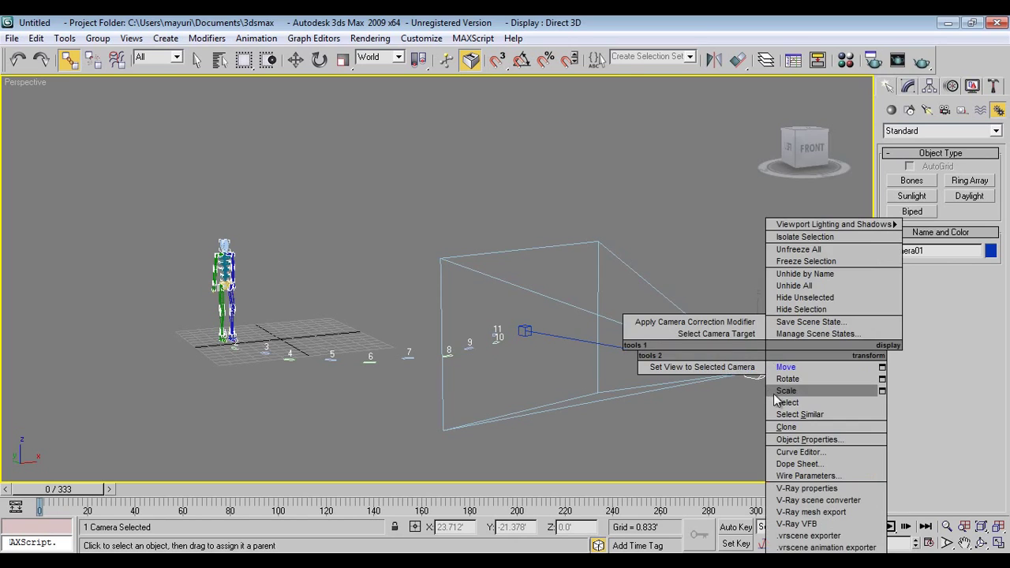
left_click(786, 373)
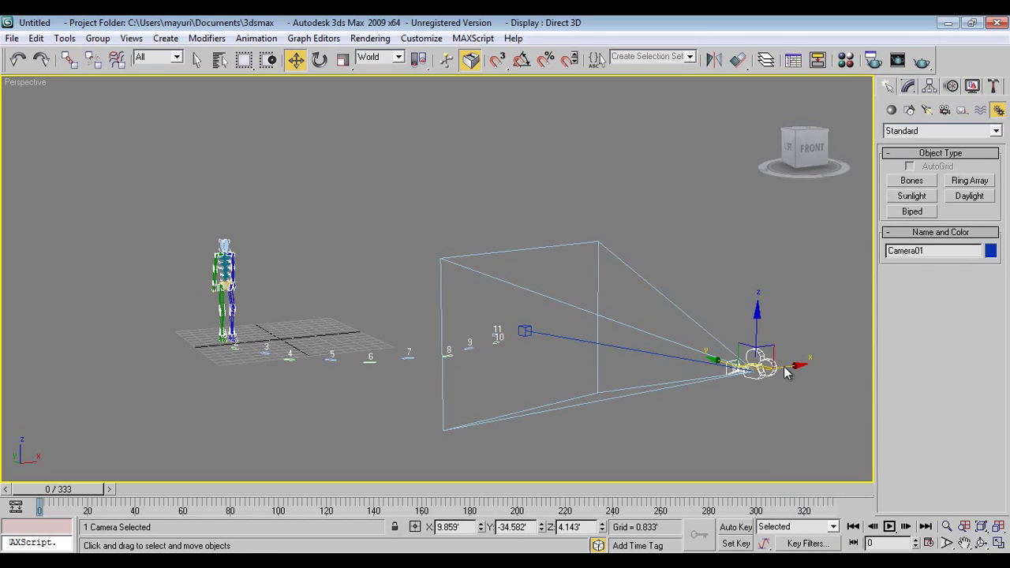
key("Delete")
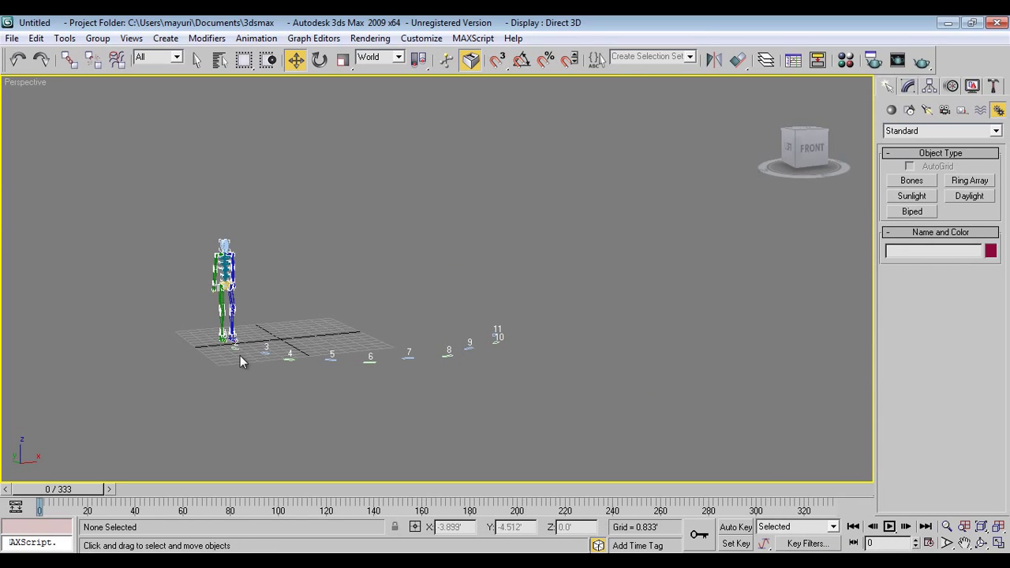
left_click_drag(606, 303, 357, 413)
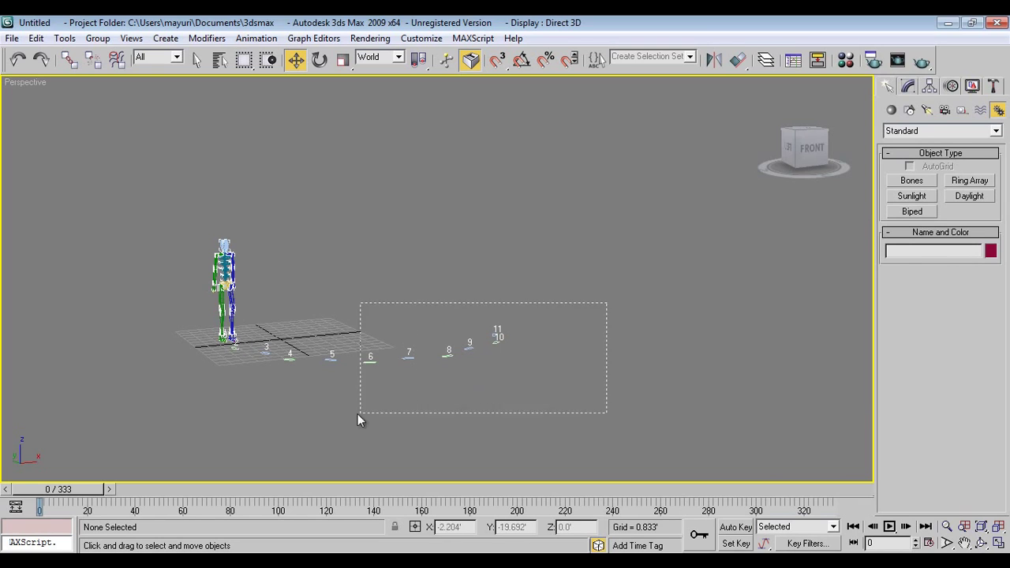
Step: In the Motion panel, turn on Footstep Mode for Bip01 and delete footsteps 3–11
left_click(952, 86)
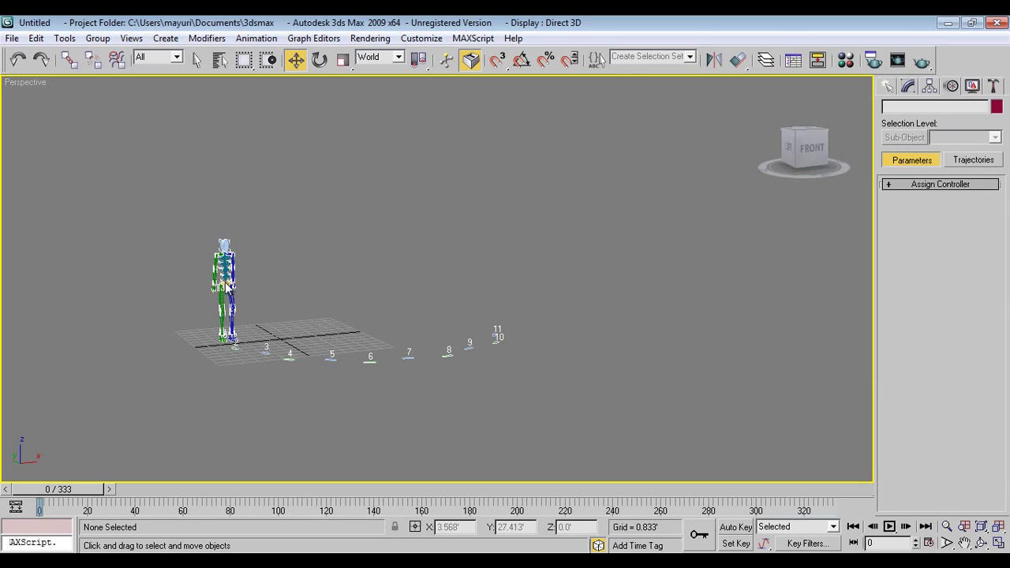
left_click(225, 282)
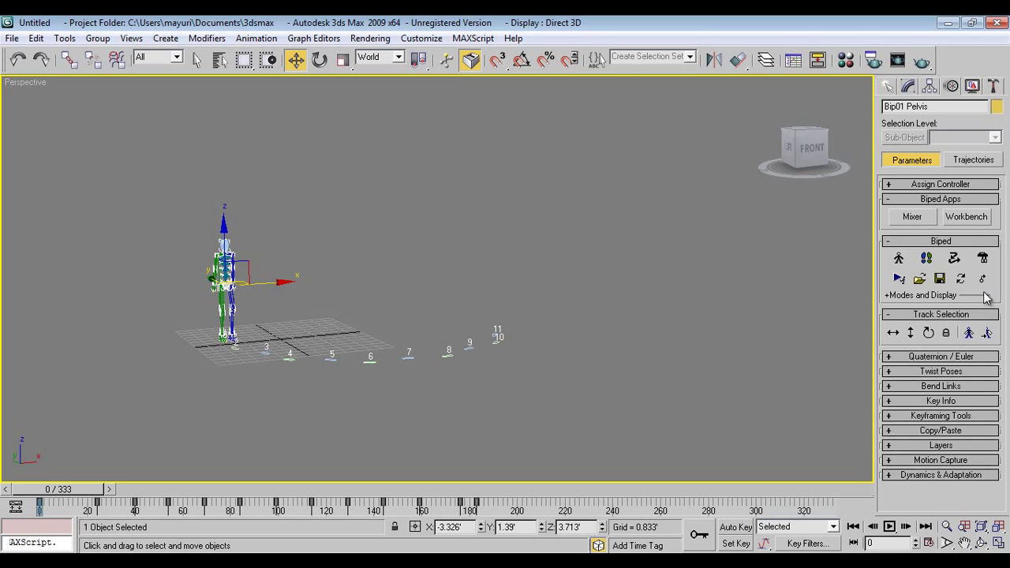
left_click(926, 258)
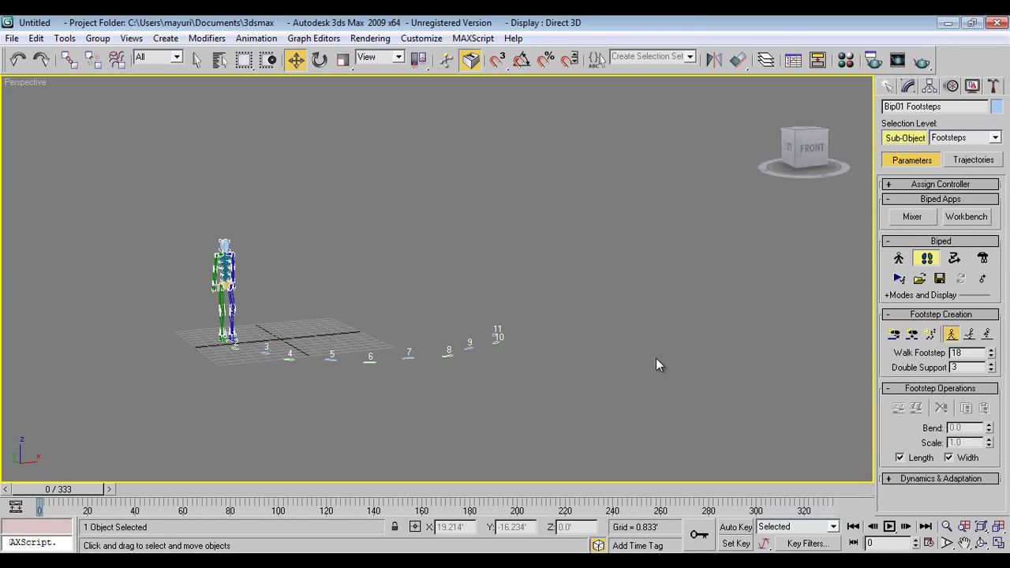
left_click_drag(323, 387, 252, 387)
key("Delete")
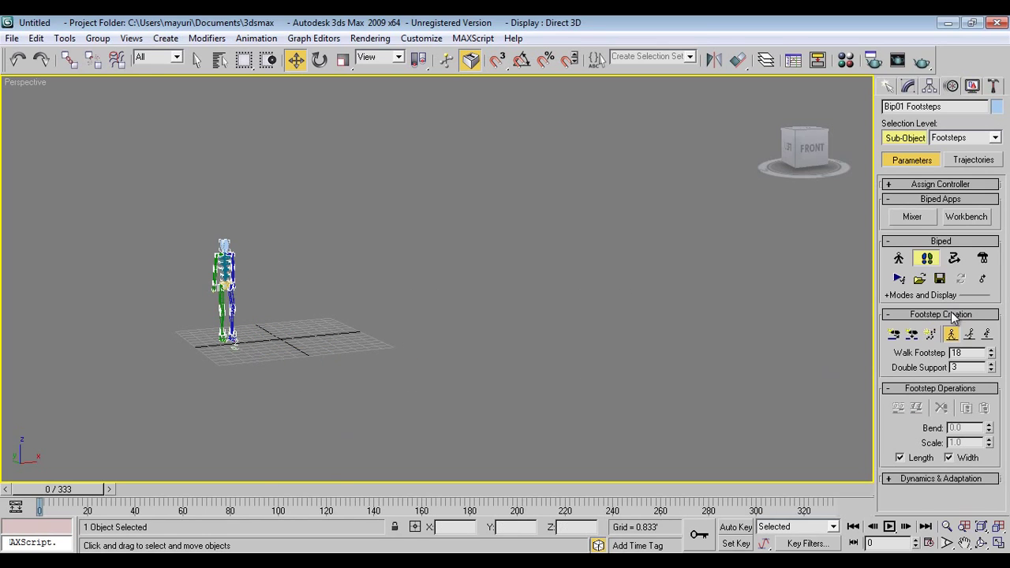
Step: Turn off Footstep Mode and reselect Bip01 Pelvis in the Motion panel
left_click(926, 258)
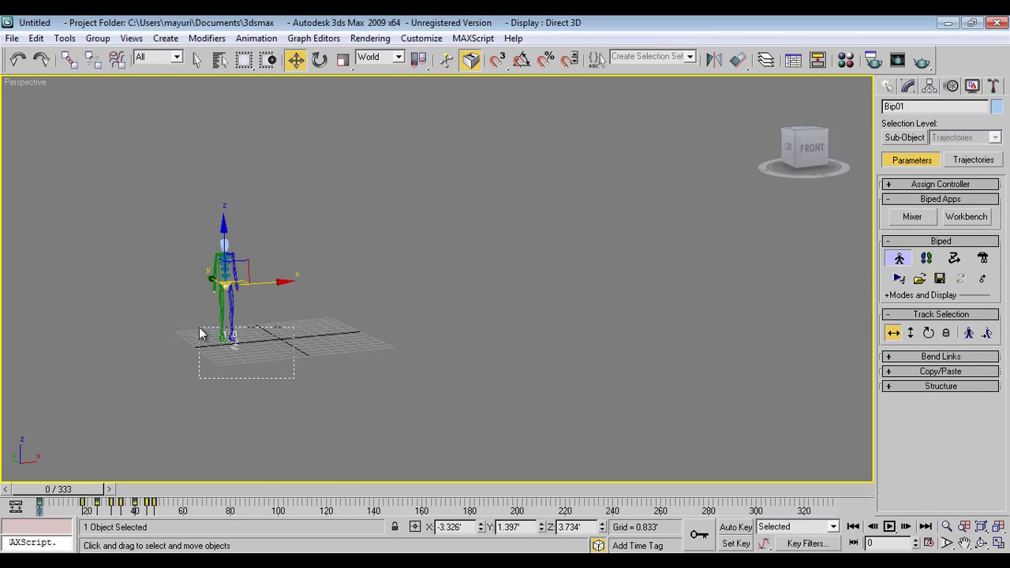
left_click_drag(200, 328, 199, 329)
scroll(270, 360, "up", 5)
scroll(232, 367, "down", 3)
left_click(229, 436)
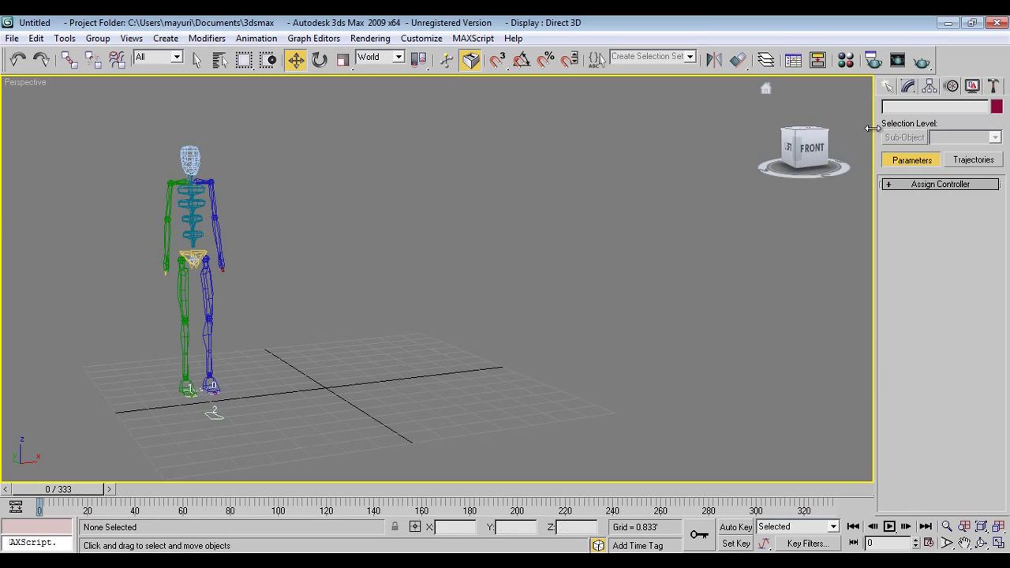
left_click(971, 86)
left_click_drag(202, 430, 187, 406)
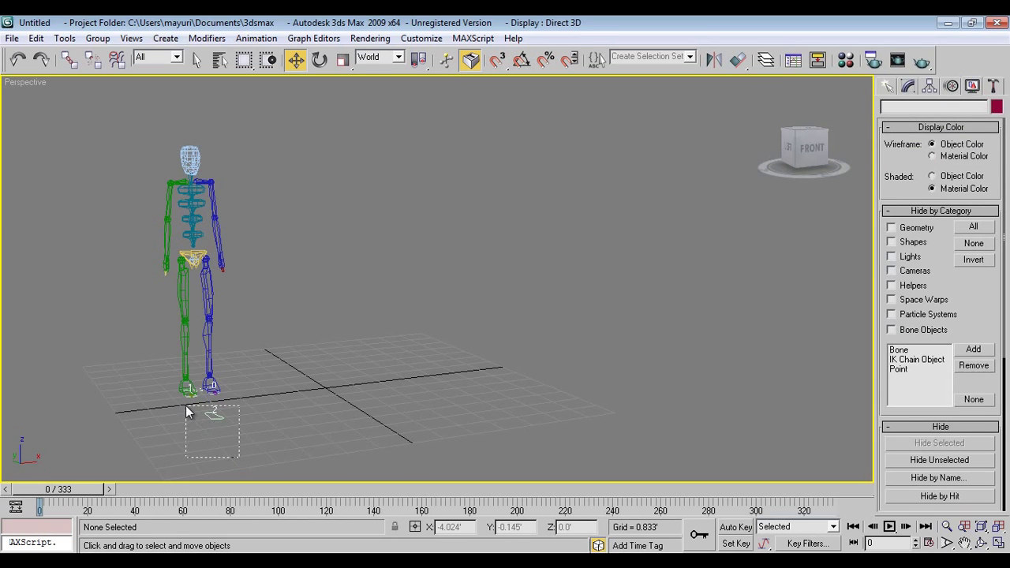
left_click(951, 86)
left_click(186, 254)
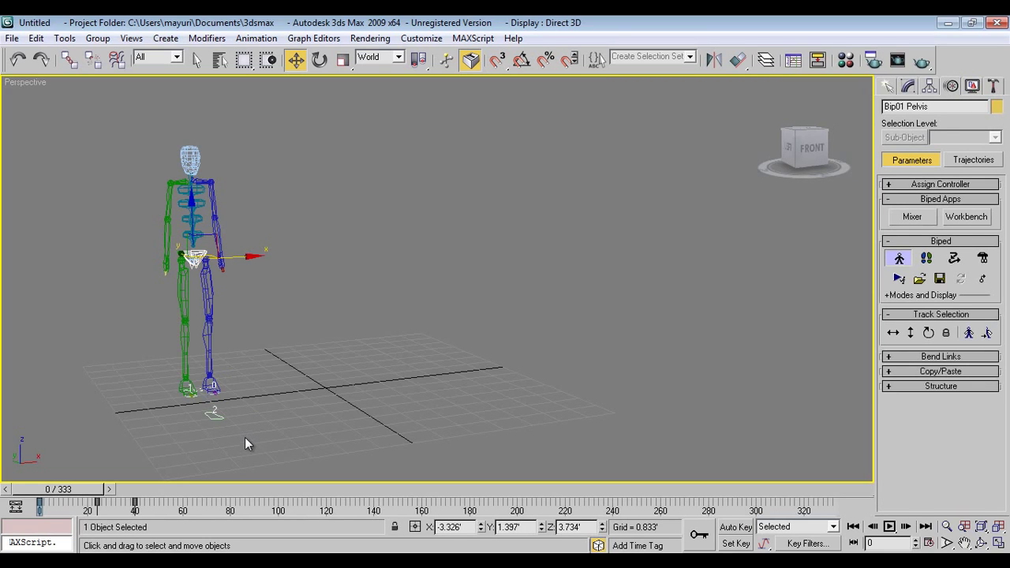
left_click_drag(206, 411, 197, 404)
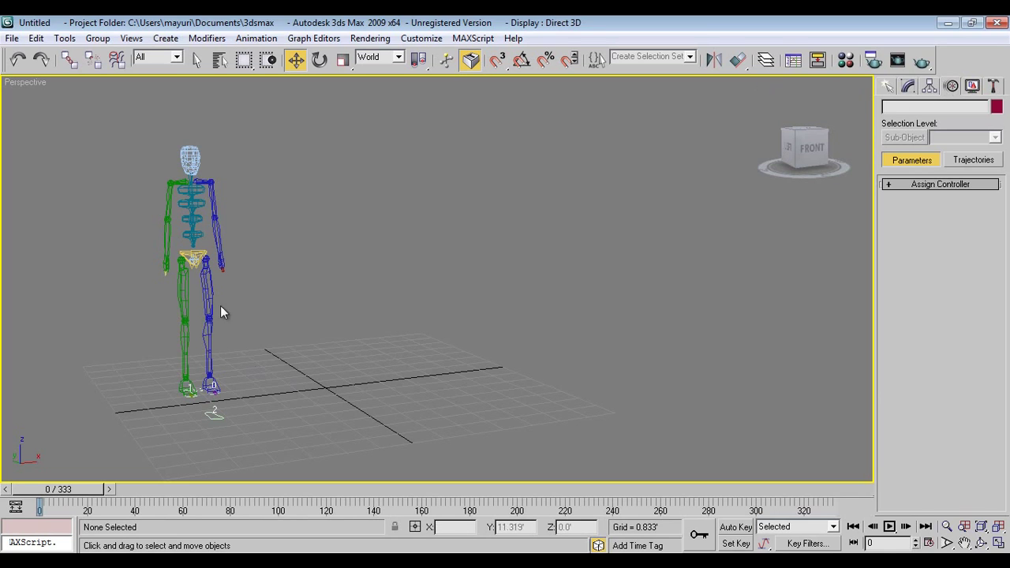
left_click(192, 256)
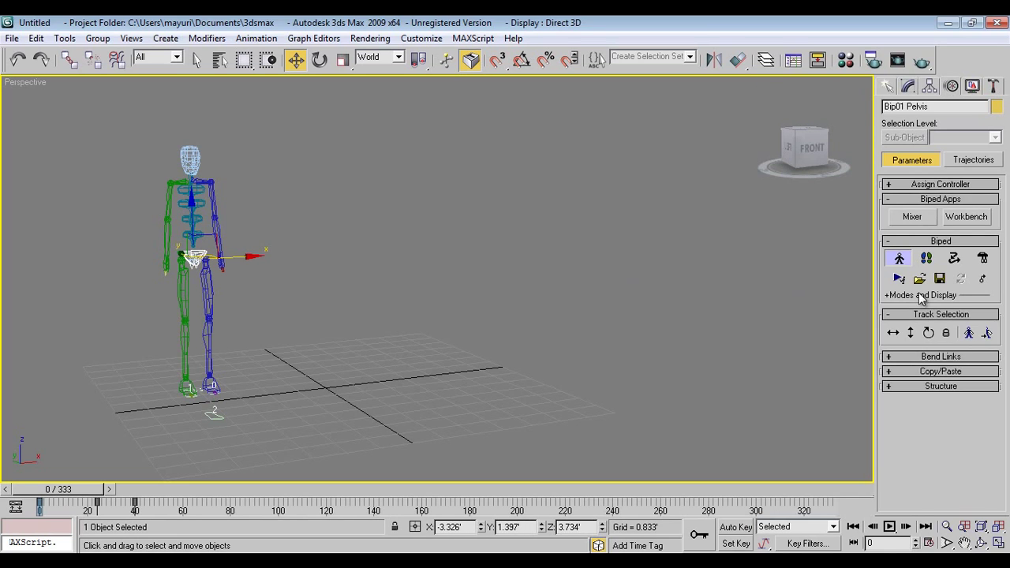
Step: Exit Figure Mode, re-enable Footstep Mode and delete the leftover footsteps, including footstep 2
left_click(899, 260)
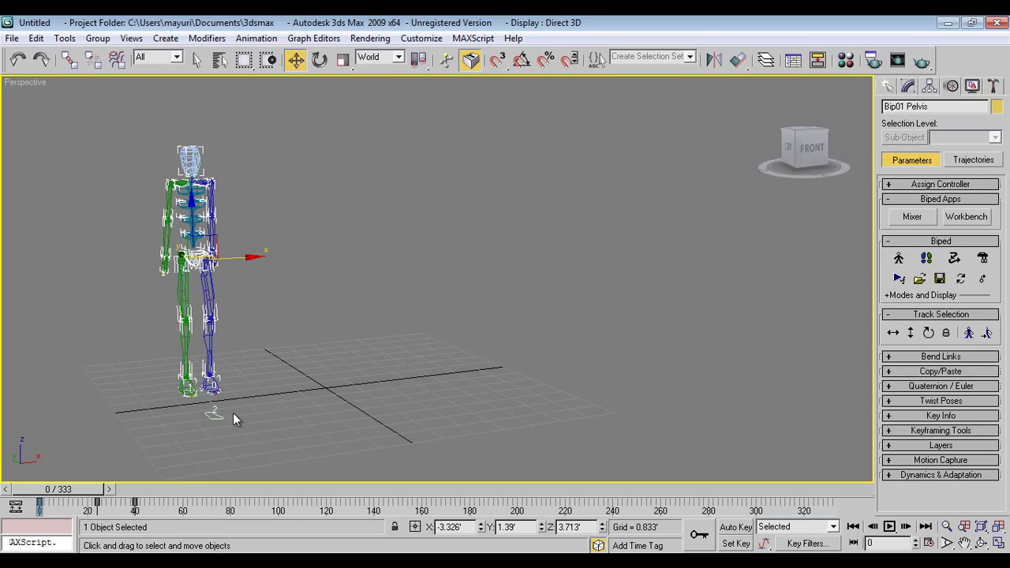
left_click(926, 258)
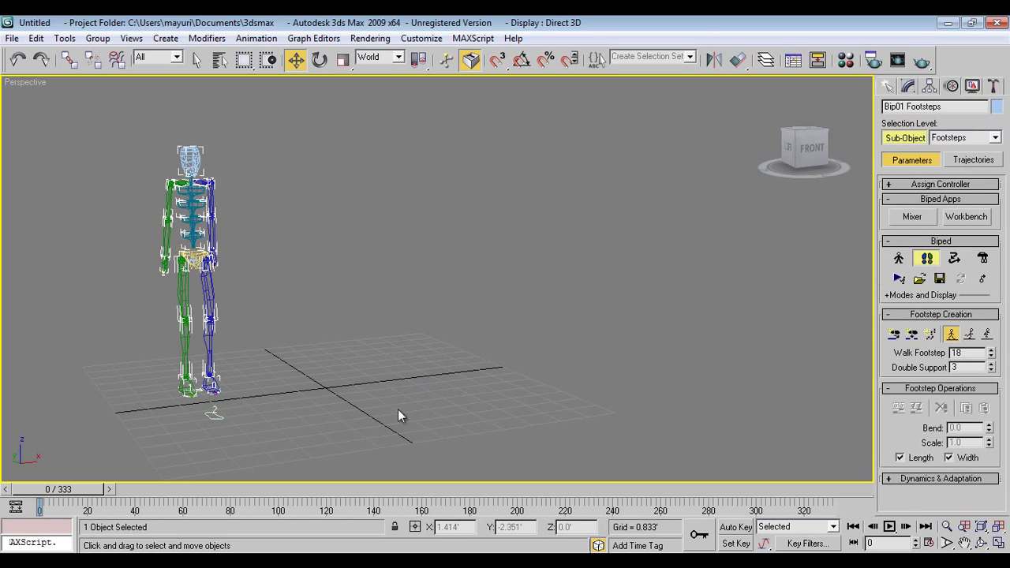
left_click_drag(209, 413, 211, 416)
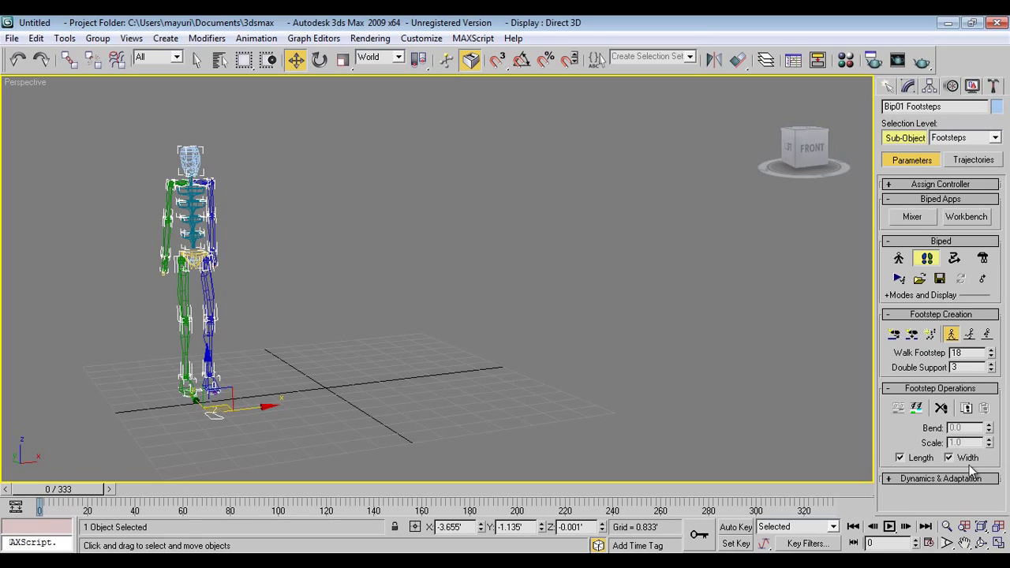
left_click(940, 407)
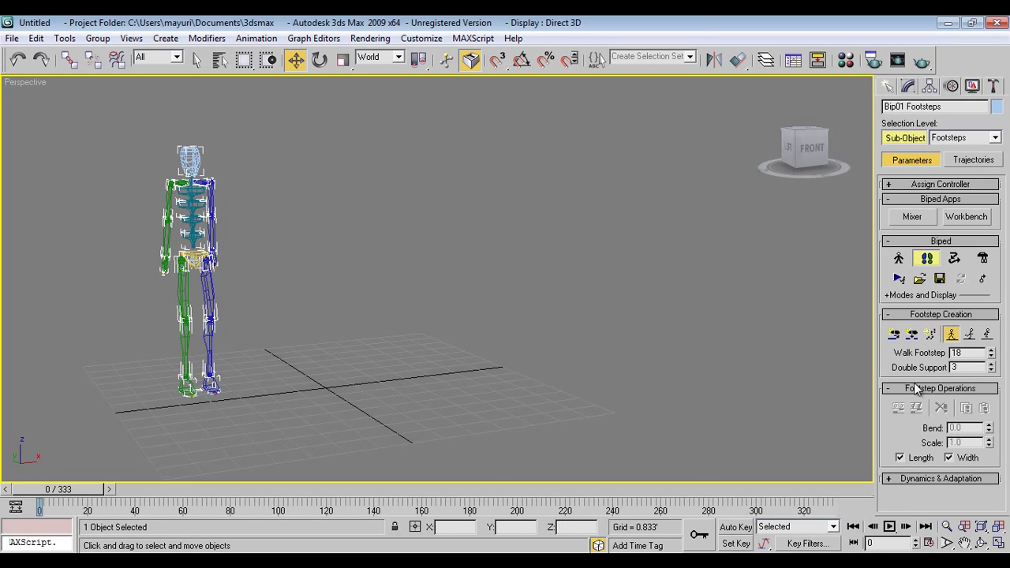
left_click_drag(188, 399, 125, 370)
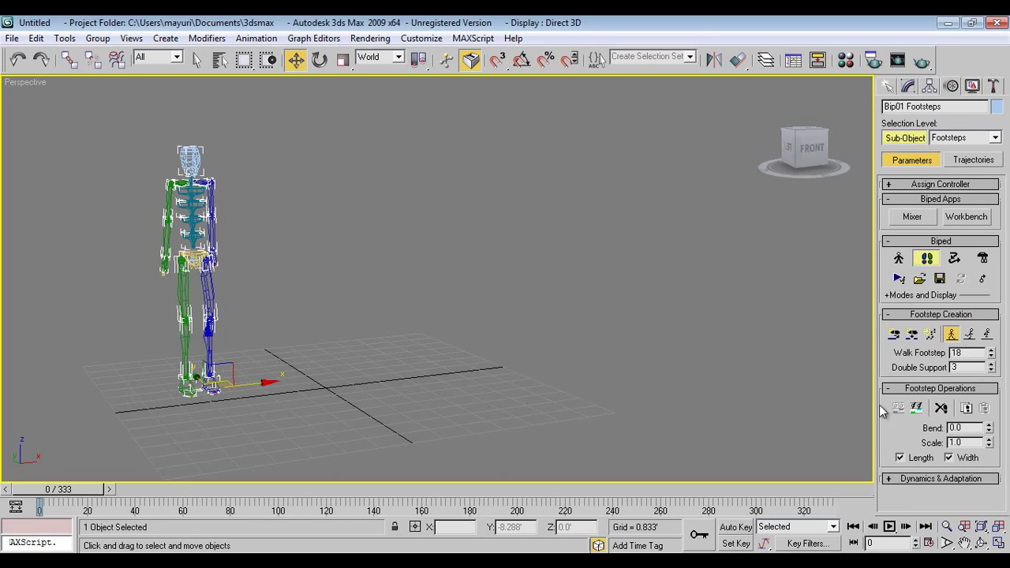
left_click(941, 408)
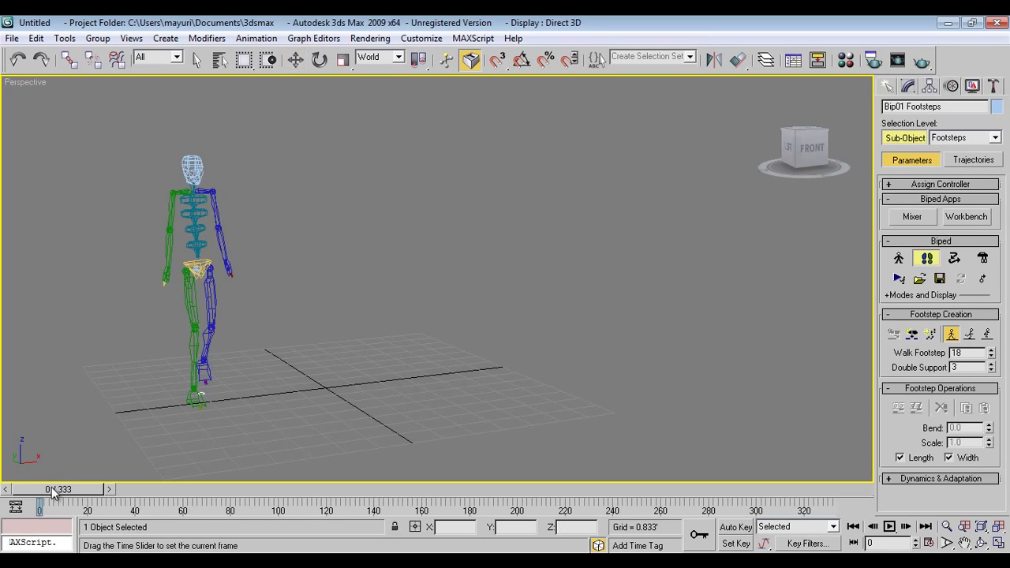
Step: Toggle Figure Mode, re-enter Footstep Mode and create 12 walk footsteps with Create Multiple Footsteps
key("w")
left_click(927, 258)
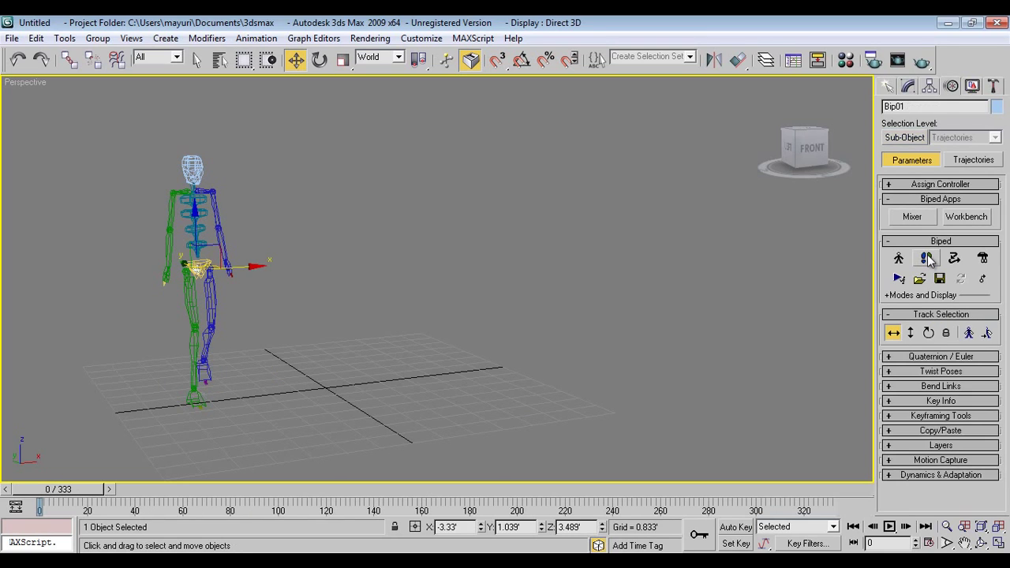
left_click(927, 258)
left_click(900, 259)
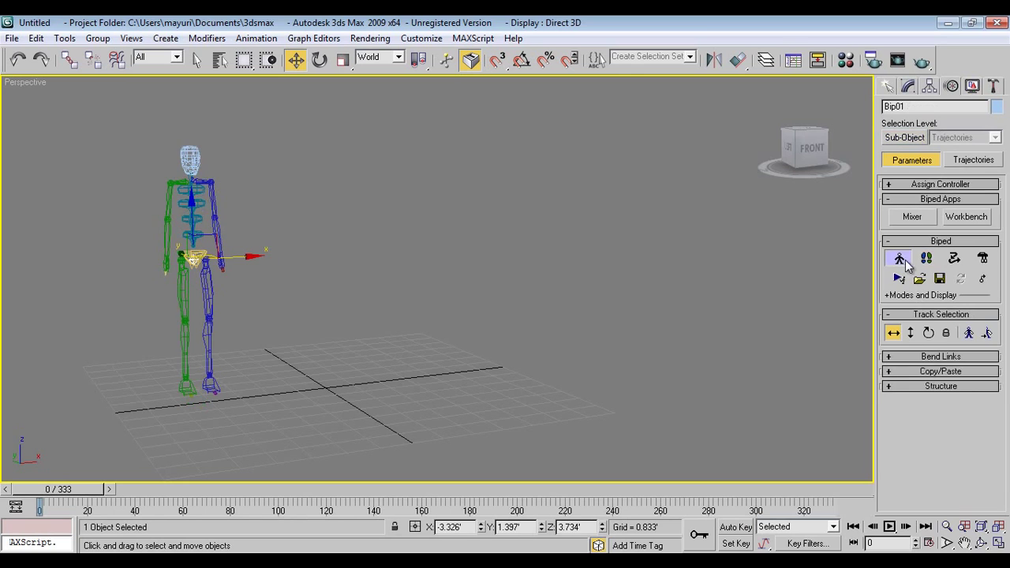
left_click(927, 260)
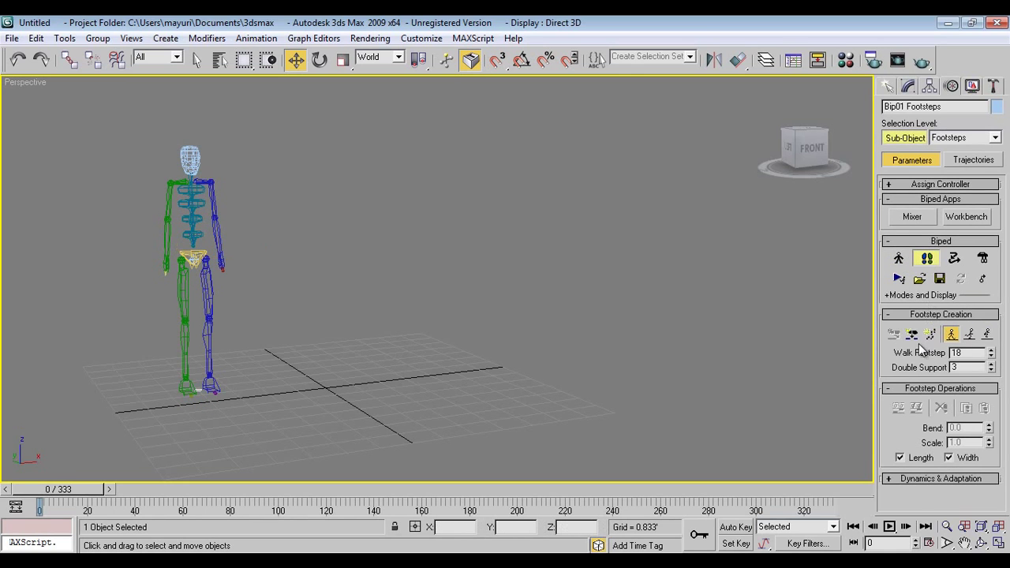
left_click(932, 335)
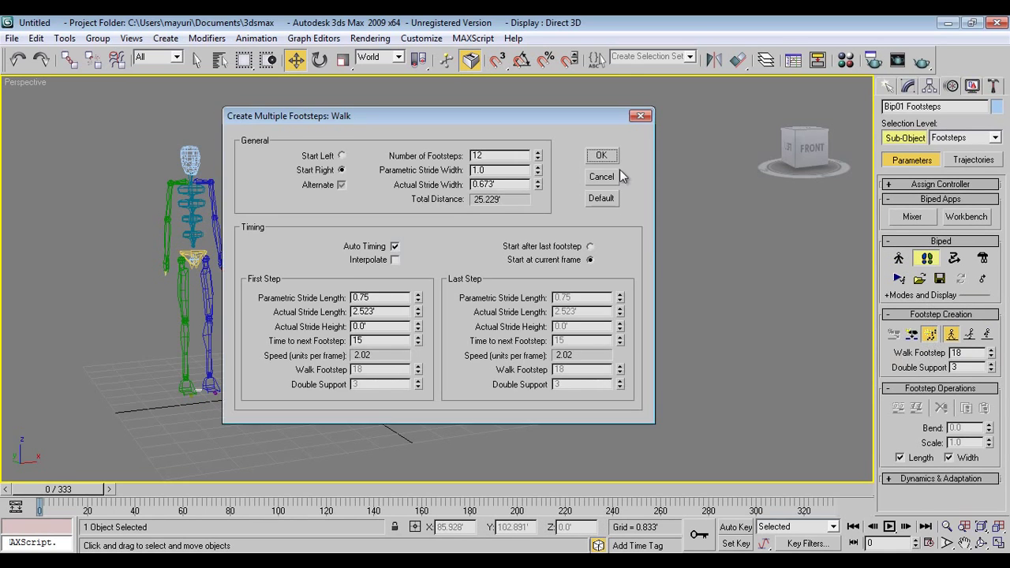
left_click(604, 155)
scroll(576, 234, "down", 3)
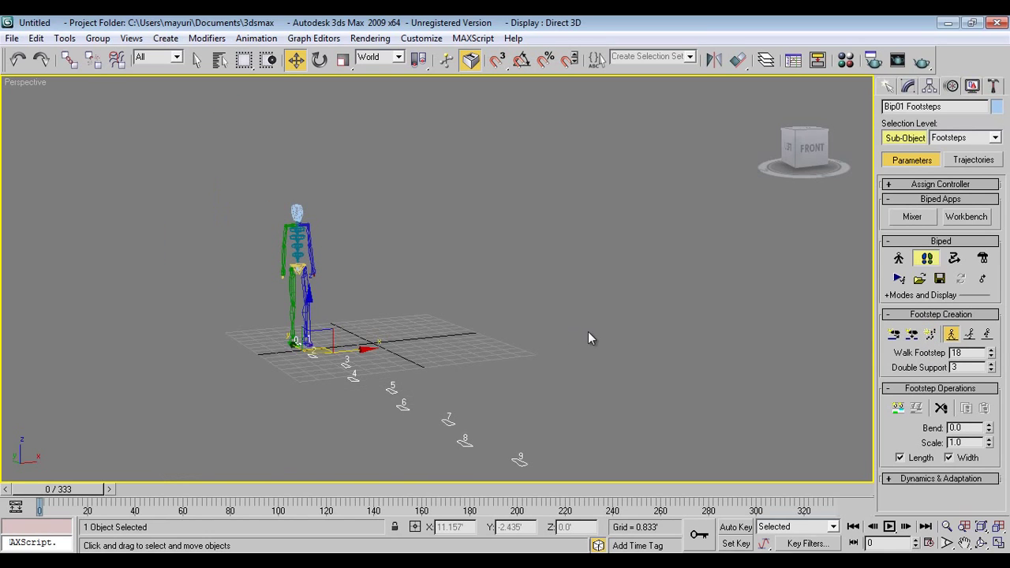
Step: Frame the biped, create a camera from the view, and select its target in the Top view
middle_click_drag(565, 378, 584, 332)
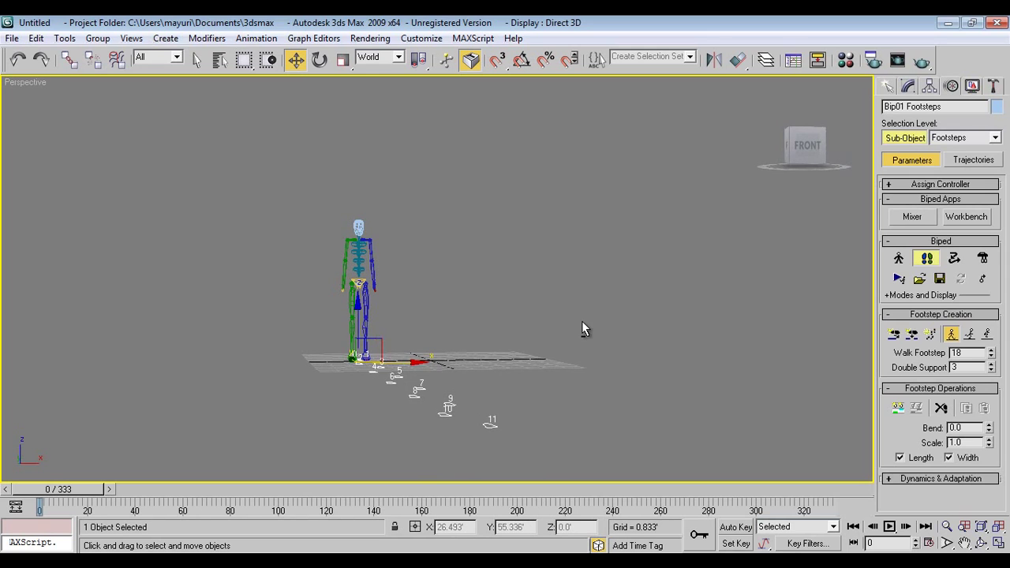
key("ctrl+c")
key("t")
scroll(405, 320, "up", 3)
scroll(533, 305, "down", 2)
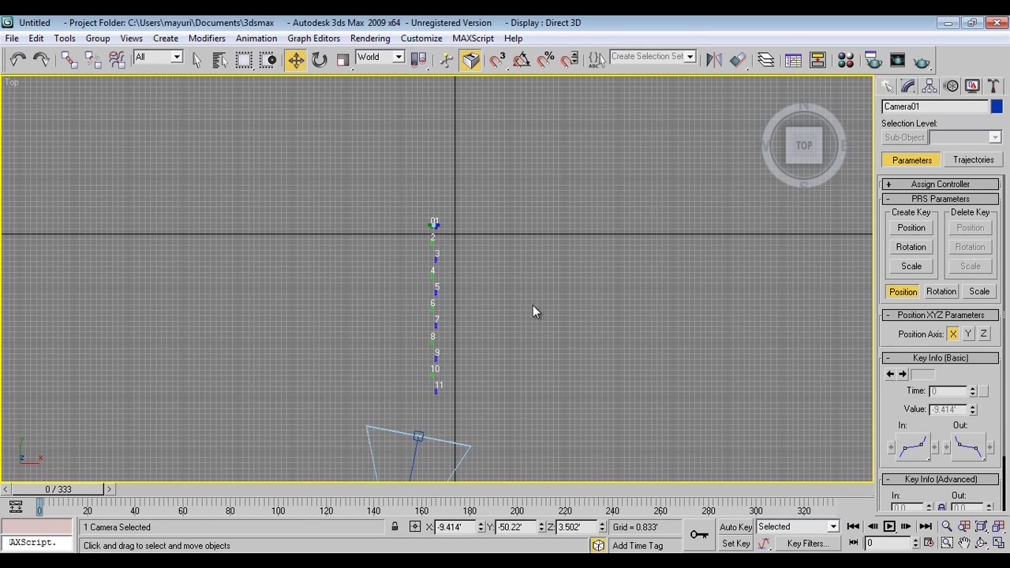
left_click(415, 438)
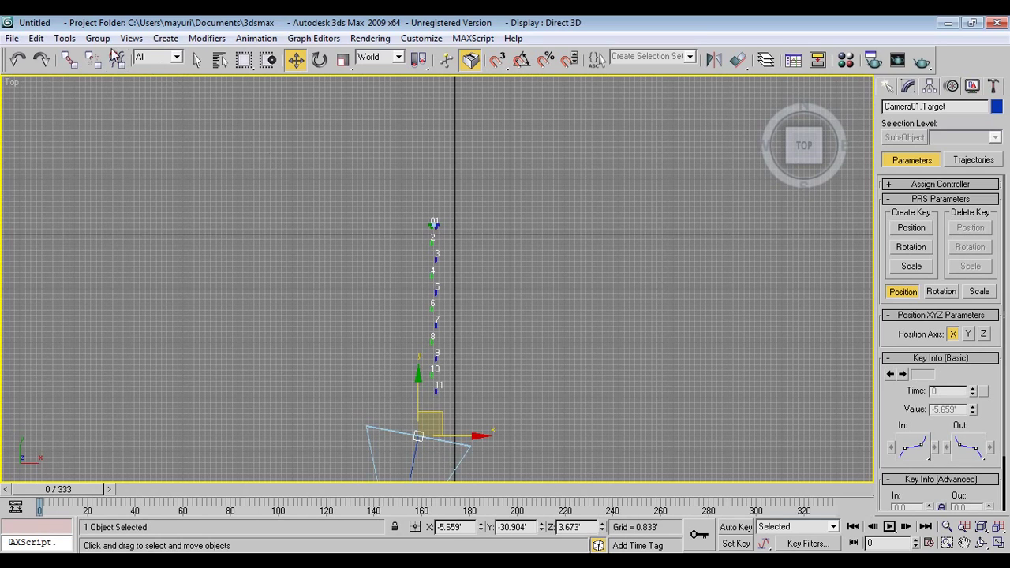
Step: Link Camera01.Target to Bip01 Pelvis using Select and Link and the parent list
left_click(69, 59)
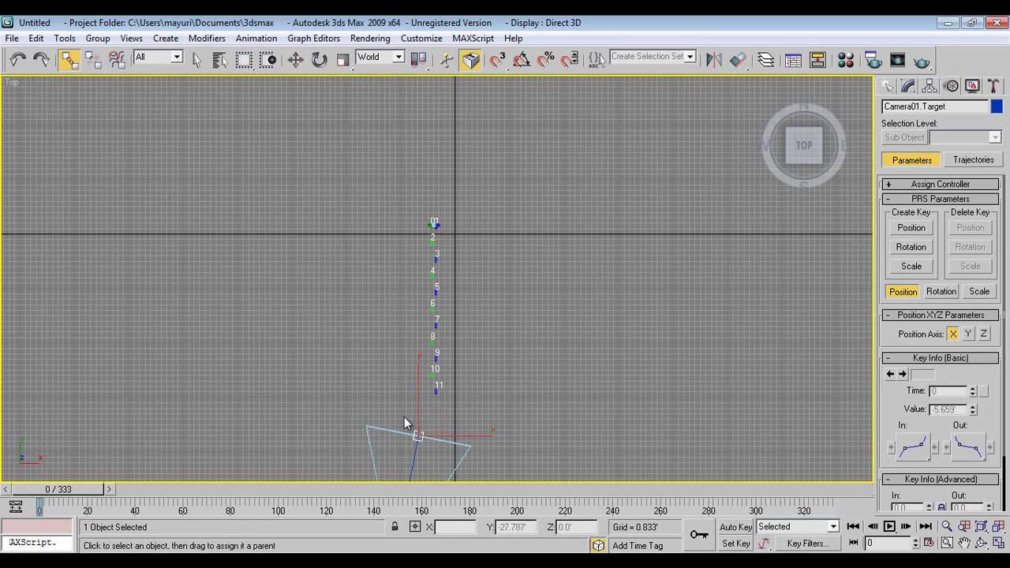
left_click_drag(417, 438, 435, 223)
key("p")
middle_click_drag(312, 277, 308, 284)
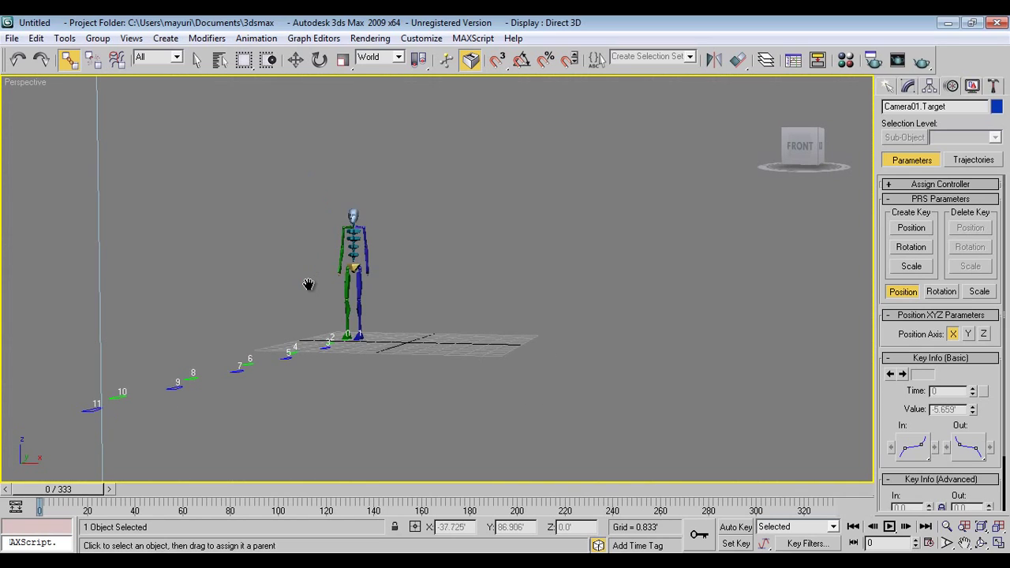
key("h")
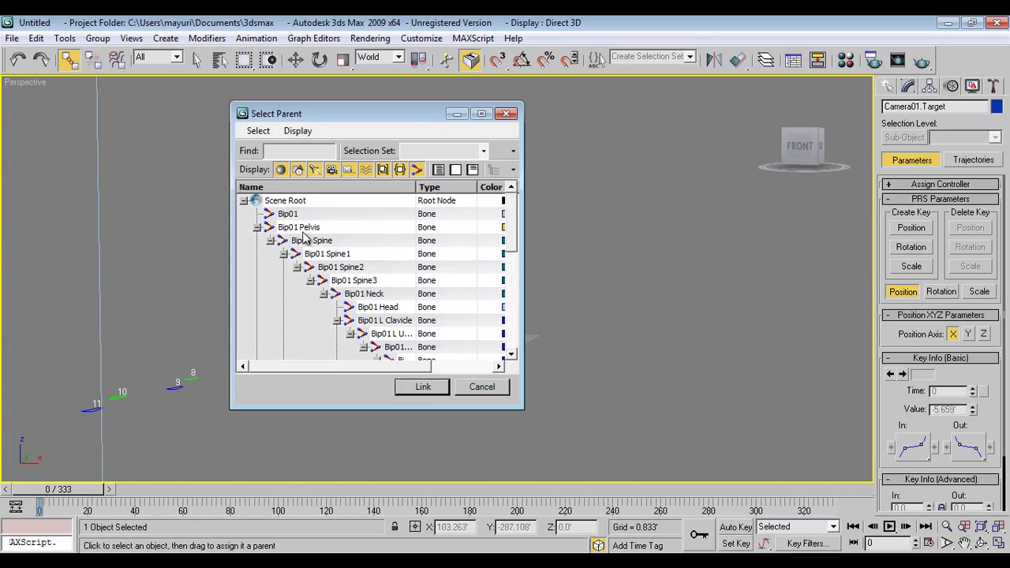
left_click(287, 214)
left_click(312, 227)
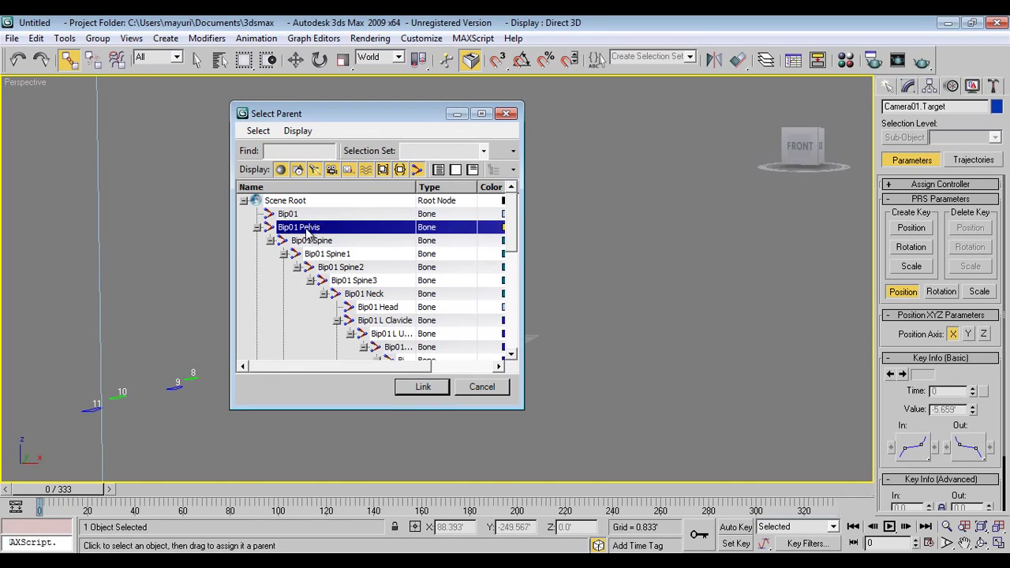
left_click(414, 386)
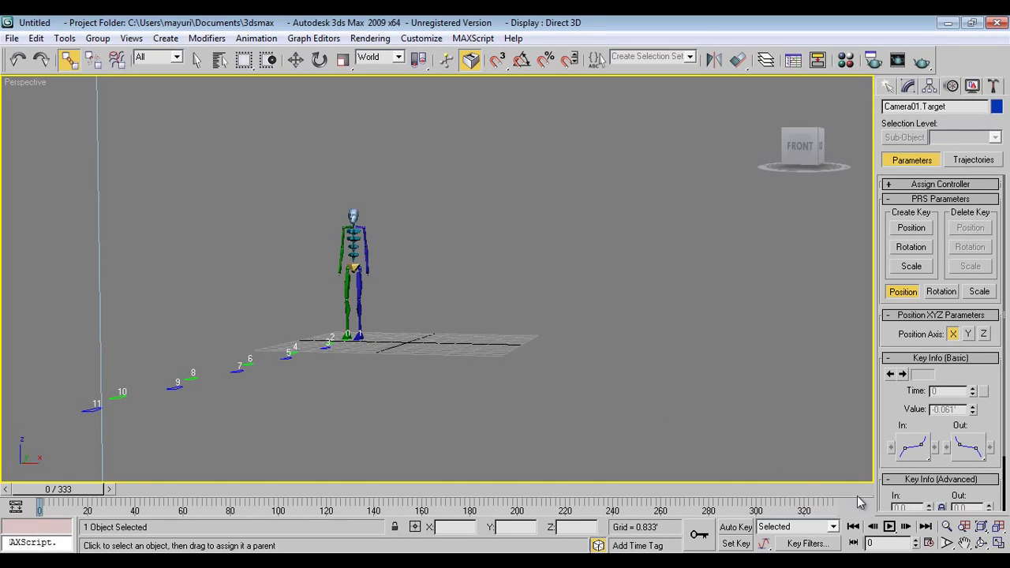
Step: Preview the walk through the Camera01 view, stopping at frame 63, and select the pelvis
left_click(889, 526)
left_click(889, 527)
key("c")
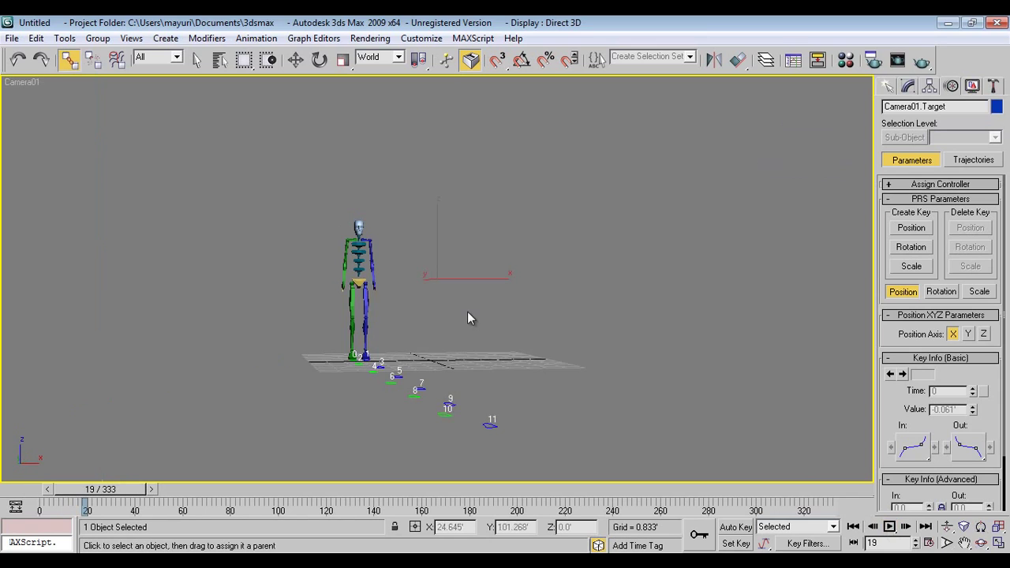
left_click(889, 526)
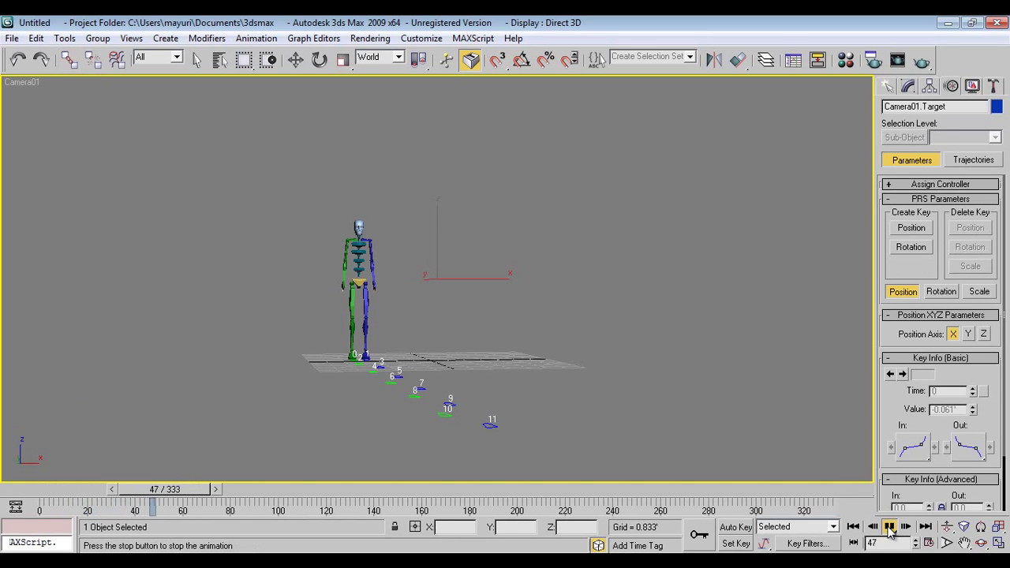
left_click(889, 526)
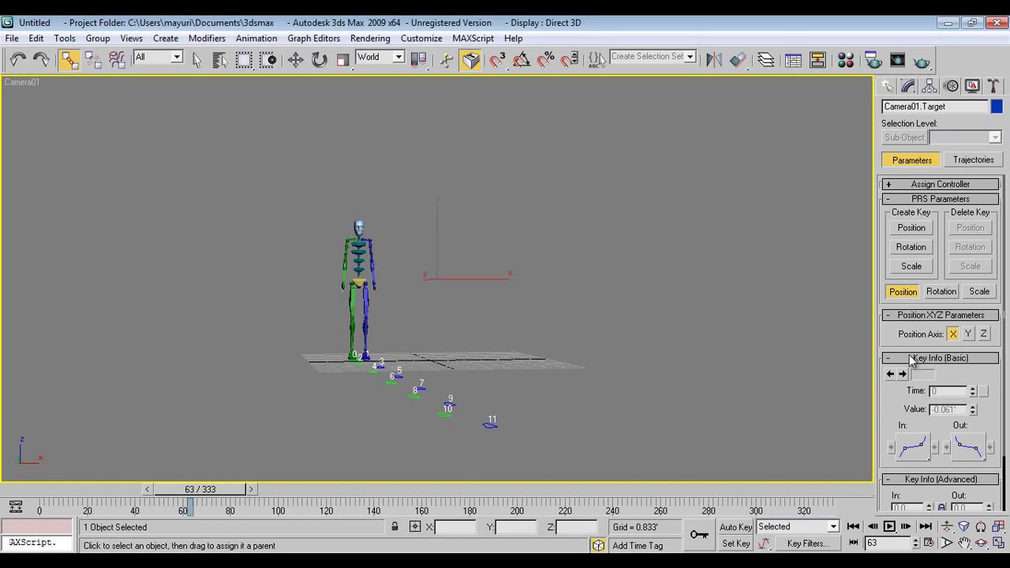
left_click(359, 284)
Step: Switch to Move, turn on Footstep Mode, play the walk and rewind to frame 0
right_click(611, 347)
left_click(628, 356)
left_click(924, 261)
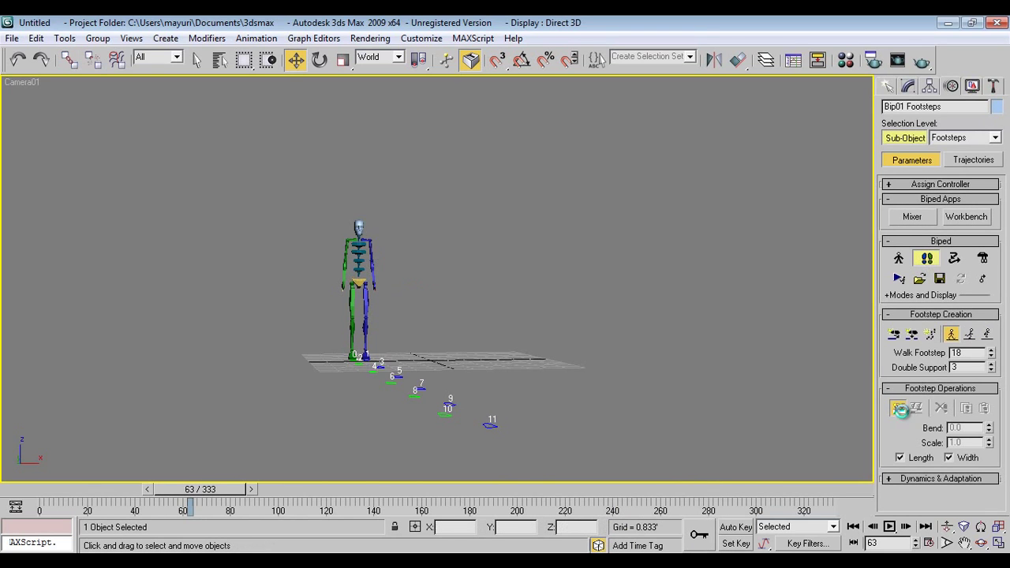
left_click(907, 527)
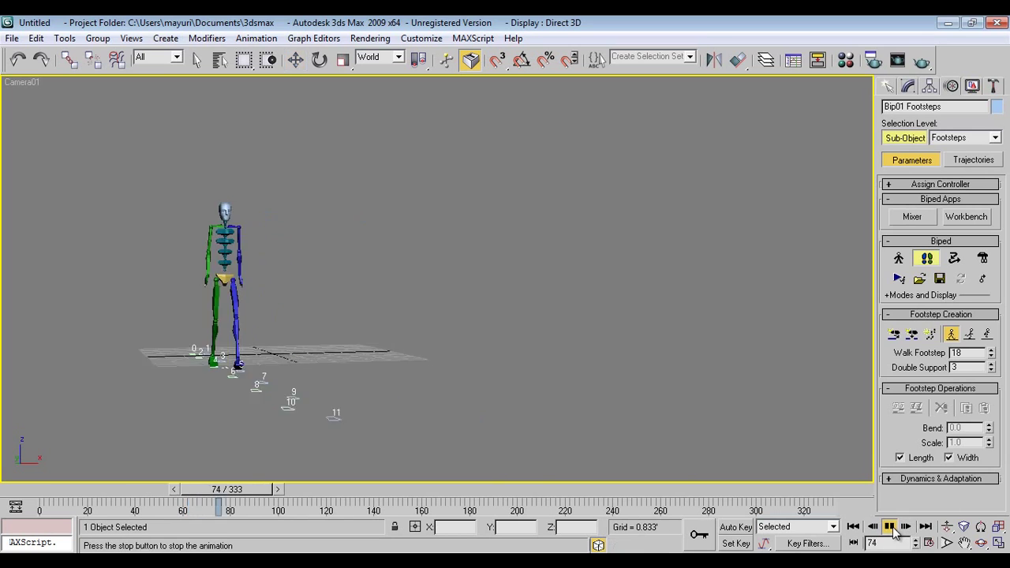
left_click_drag(277, 495, 32, 460)
left_click(889, 526)
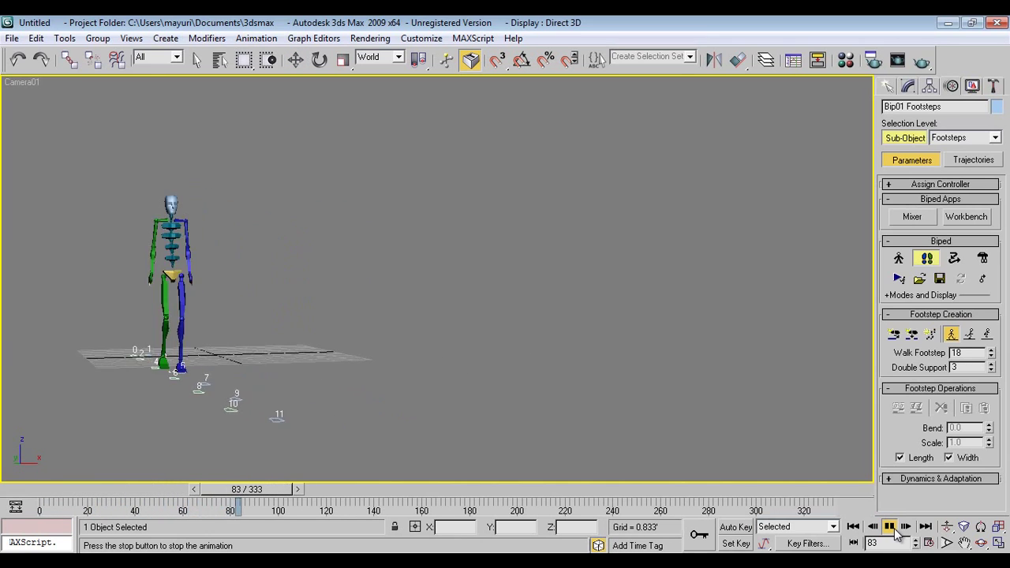
left_click(889, 527)
left_click_drag(315, 506, 39, 506)
Step: Shift Camera01 along X to -5.335 in the Top view, then play the walk through it
scroll(354, 287, "down", 5)
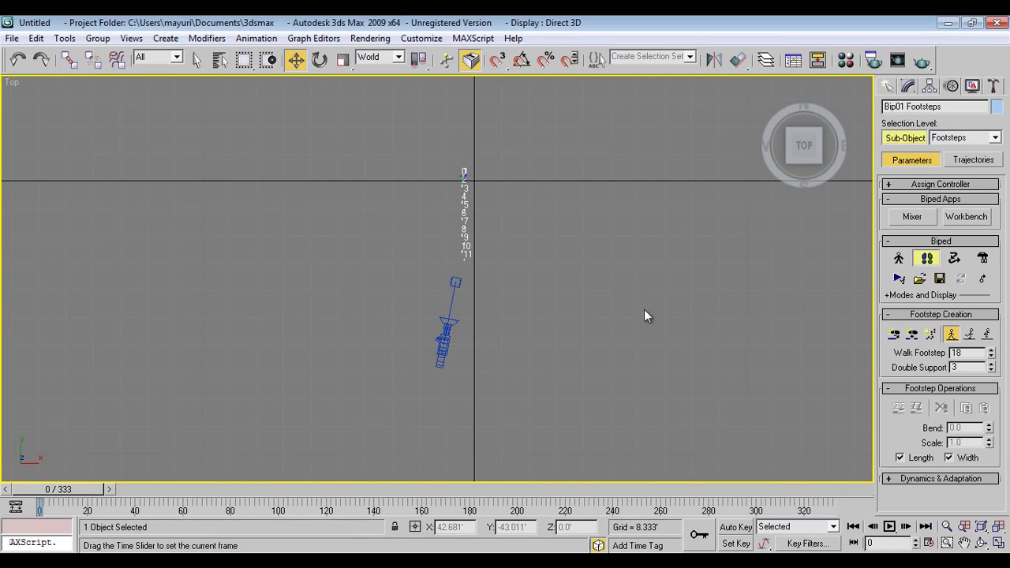
left_click(887, 85)
left_click_drag(473, 364, 434, 371)
left_click_drag(488, 347, 497, 347)
key("c")
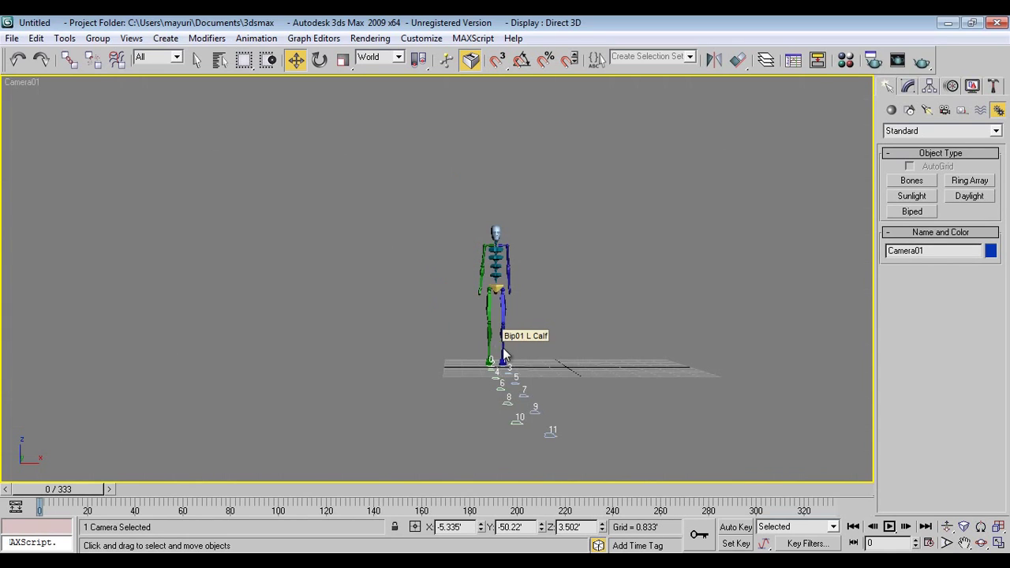
left_click(889, 526)
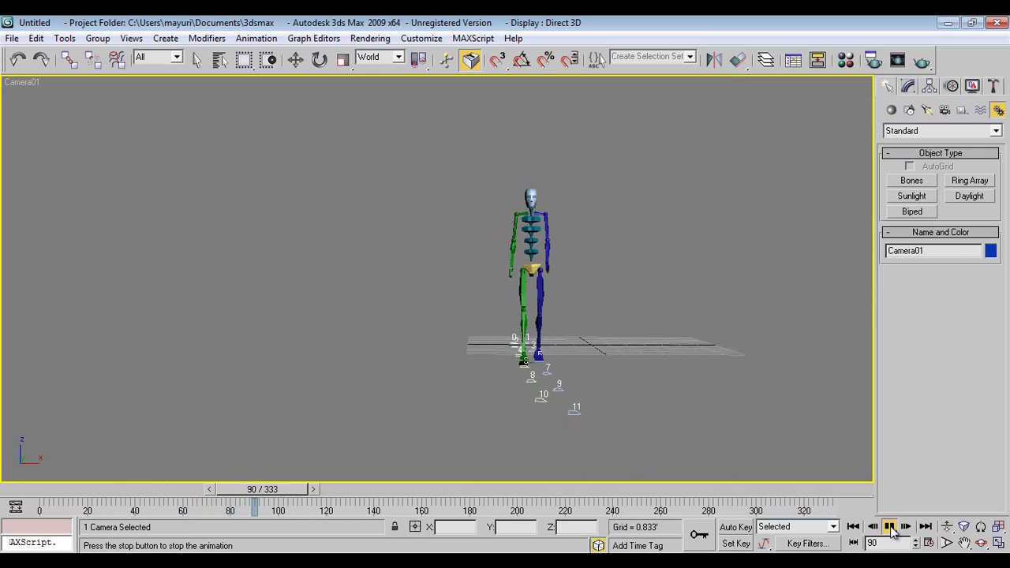
left_click(890, 527)
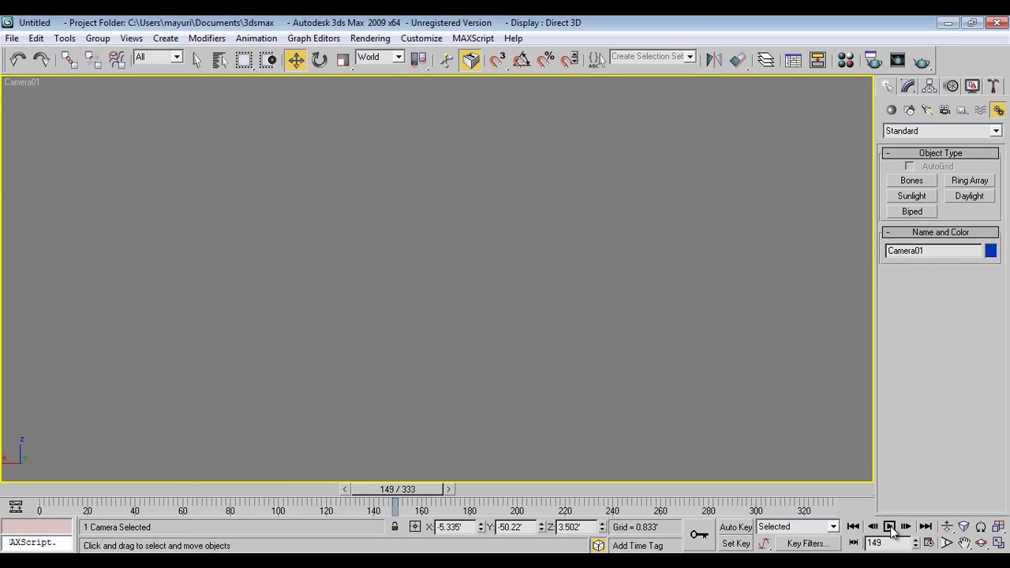
Step: Scrub the biped's walk through frames 63 and 155, return to frame 0, and activate Select and Move
left_click_drag(363, 491, 50, 495)
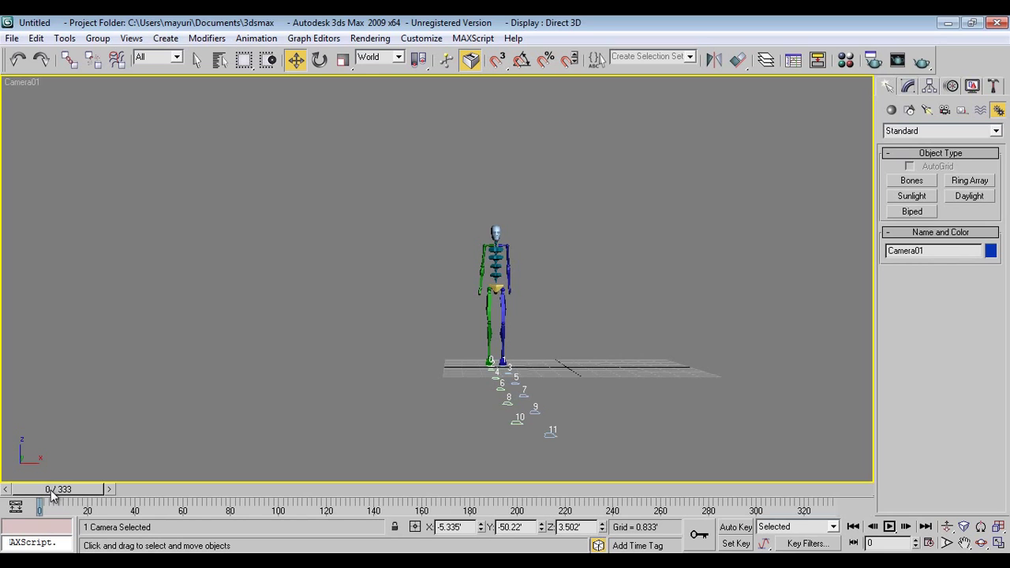
left_click_drag(51, 493, 32, 483)
key("w")
mouse_move(55, 505)
left_mouse_down()
mouse_move(182, 501)
mouse_move(43, 505)
left_mouse_up()
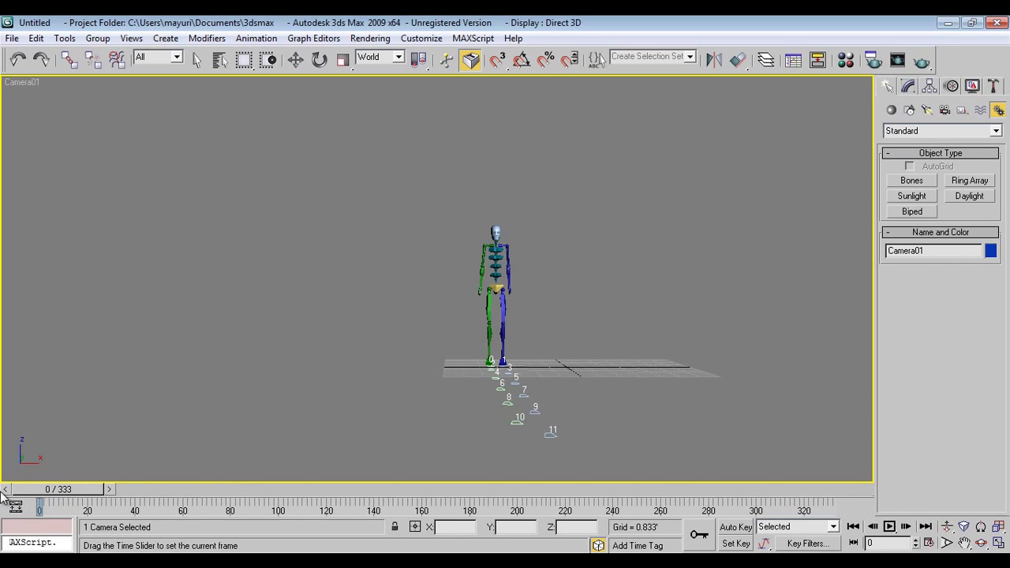
key("w")
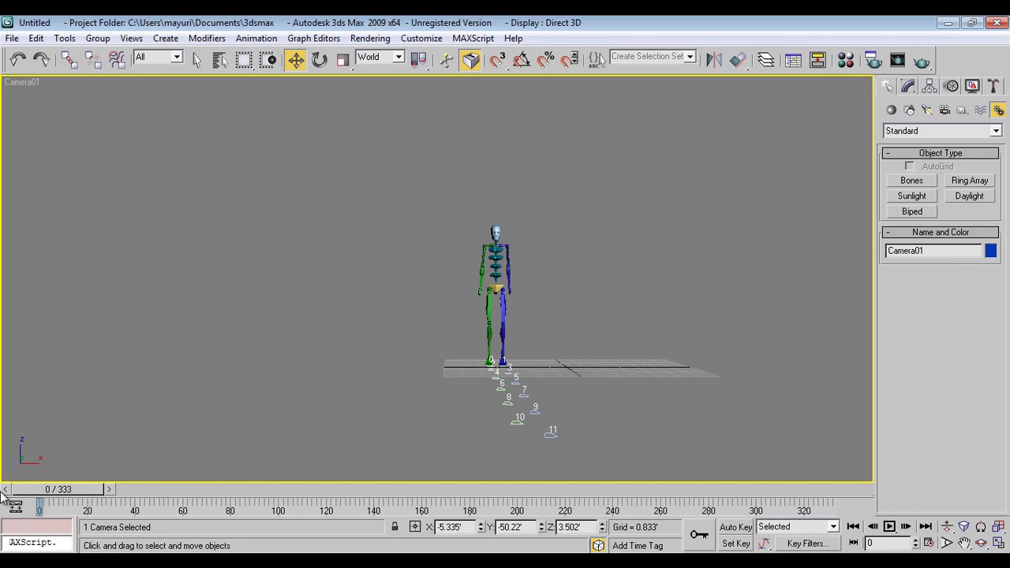